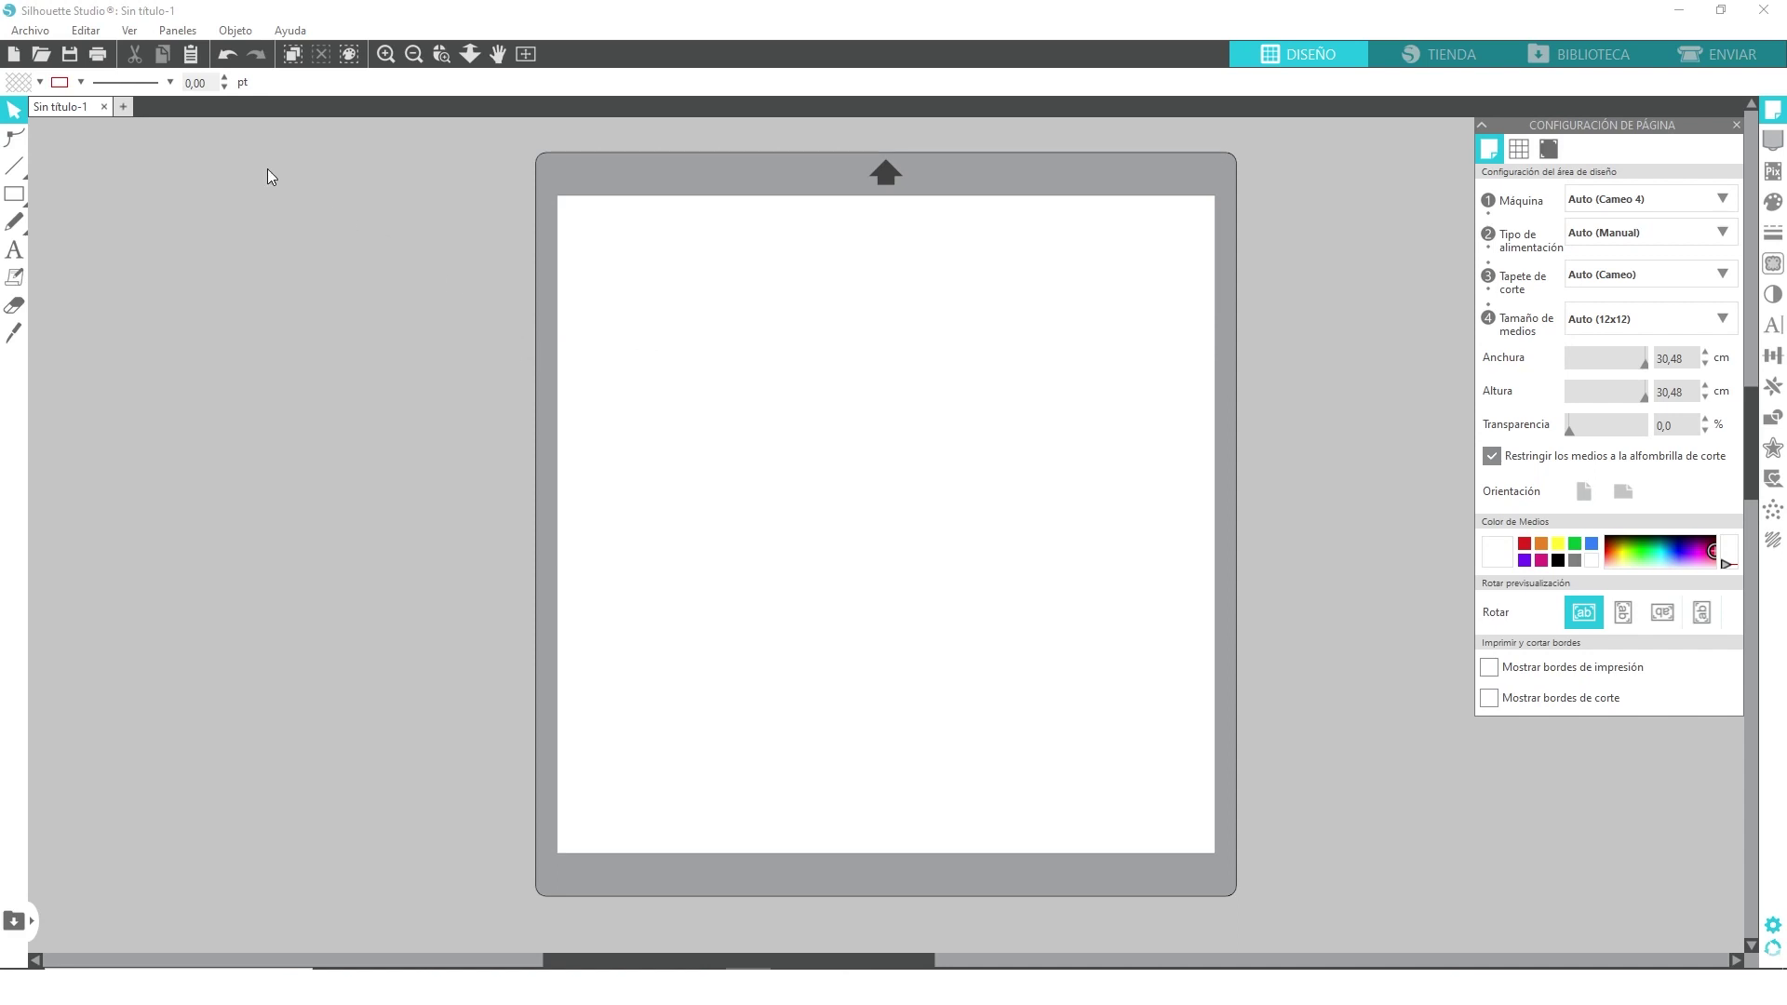
Try to open the file sonrie.svg from the SVG folder and dismiss the resulting message
{"action": "left_click", "coordinate": [41, 54]}
{"action": "double_click", "coordinate": [335, 263]}
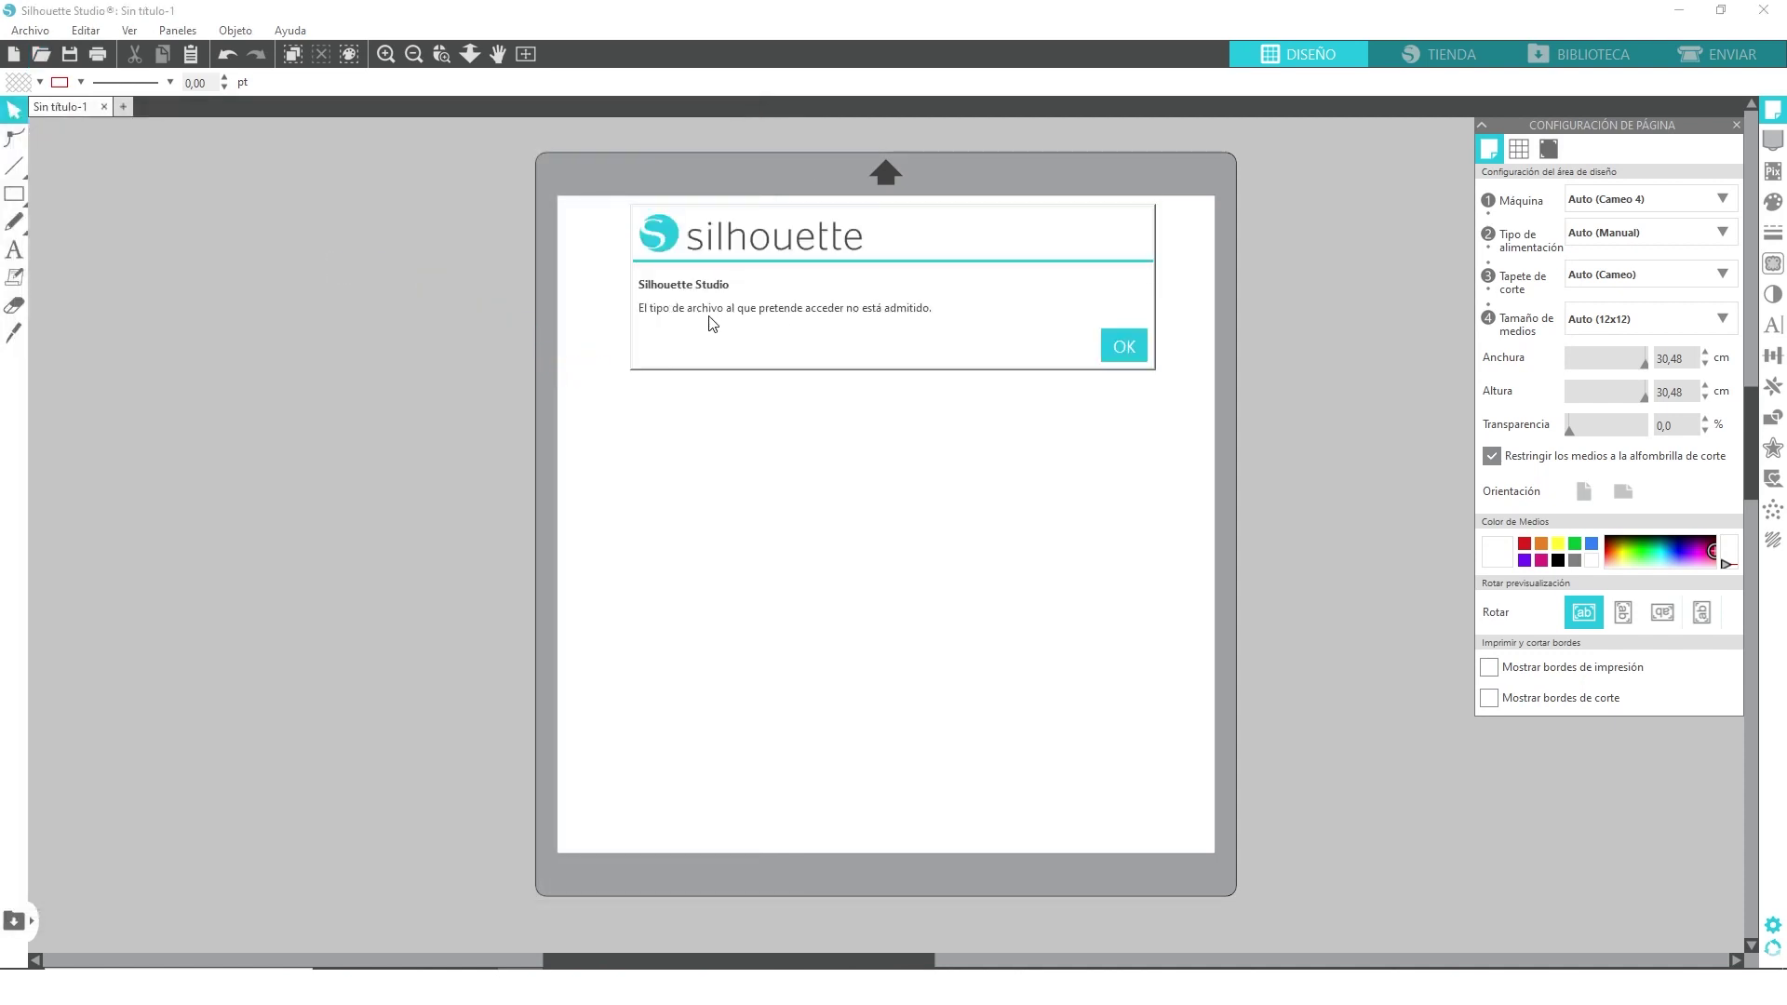
{"action": "left_click", "coordinate": [1124, 346]}
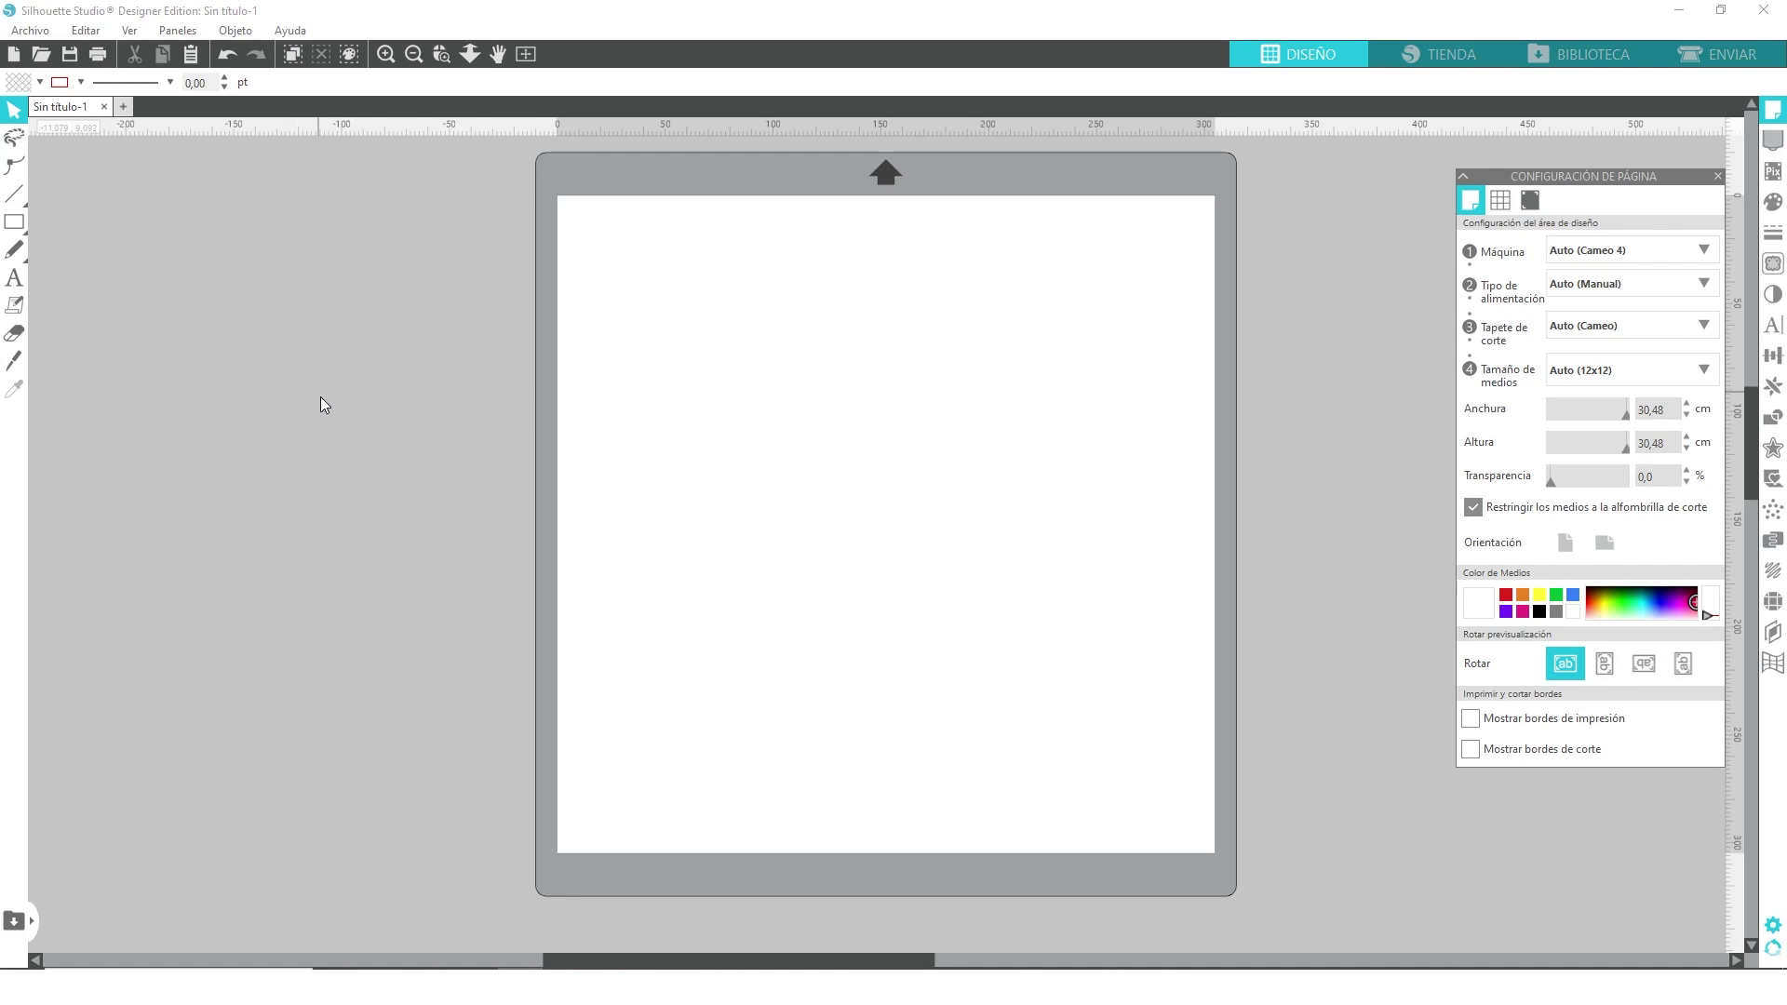
Open sonrie.svg in the Designer Edition and move the lettering up to the middle of the page
{"action": "left_click", "coordinate": [41, 54]}
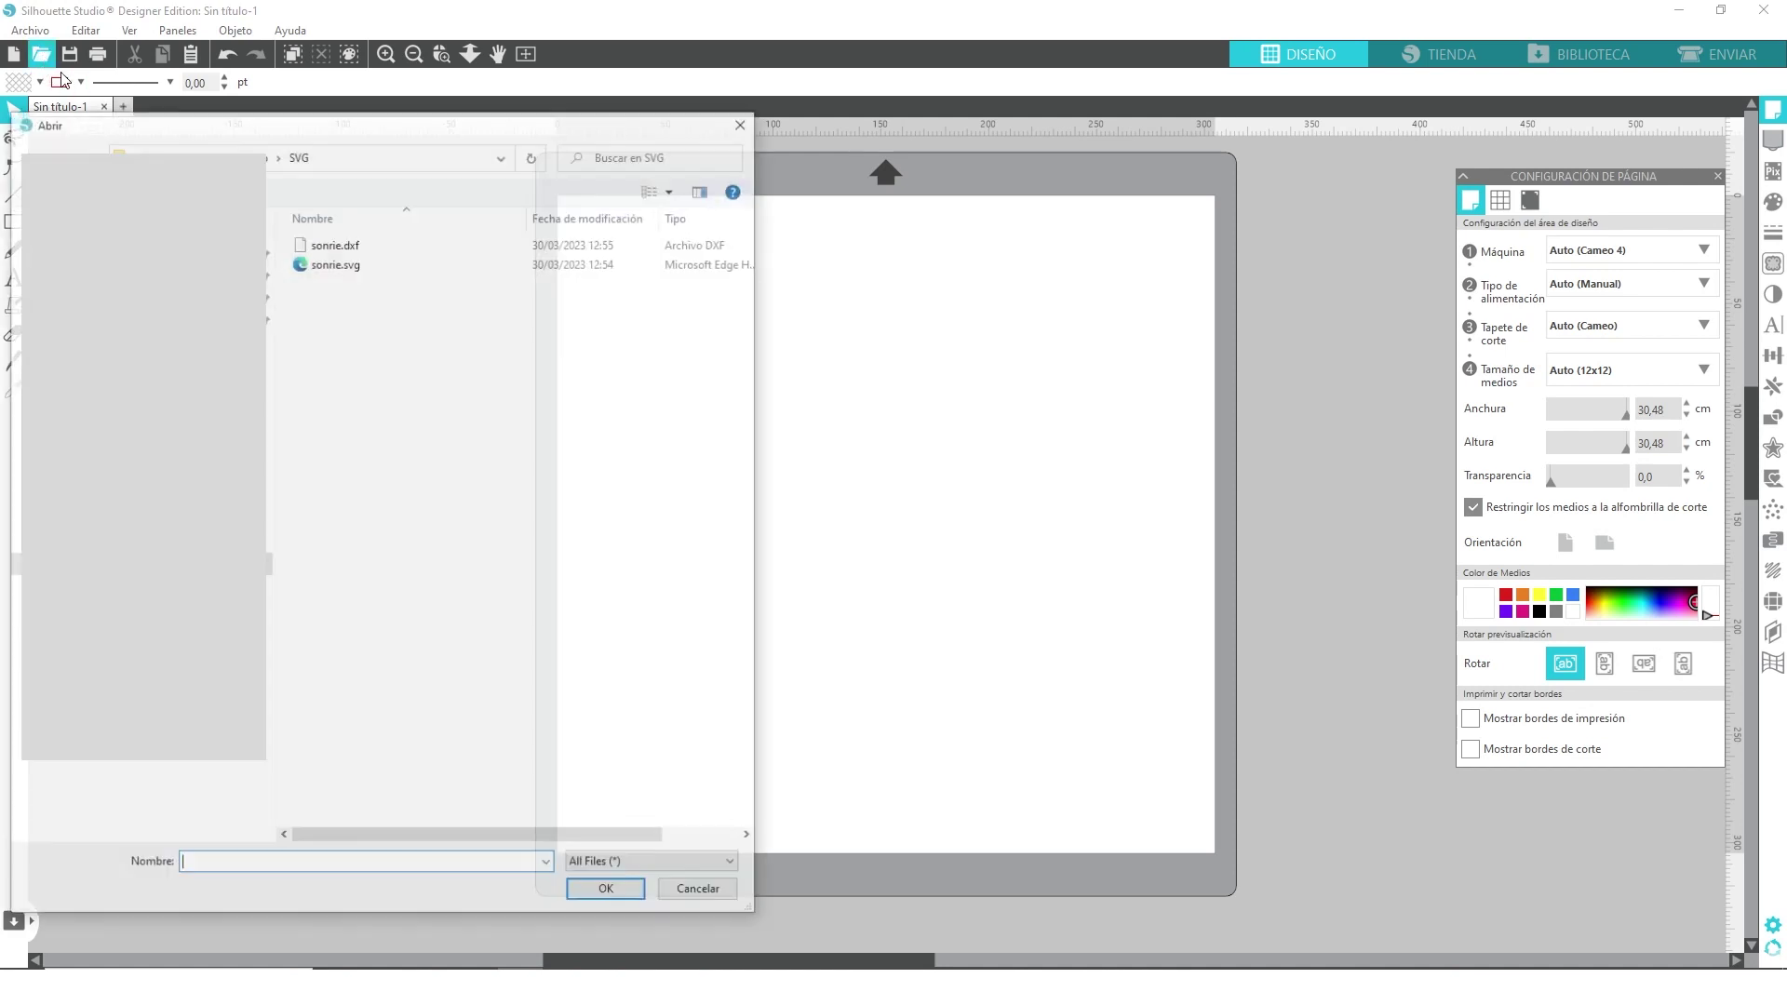
{"action": "left_click", "coordinate": [332, 264]}
{"action": "double_click", "coordinate": [332, 264]}
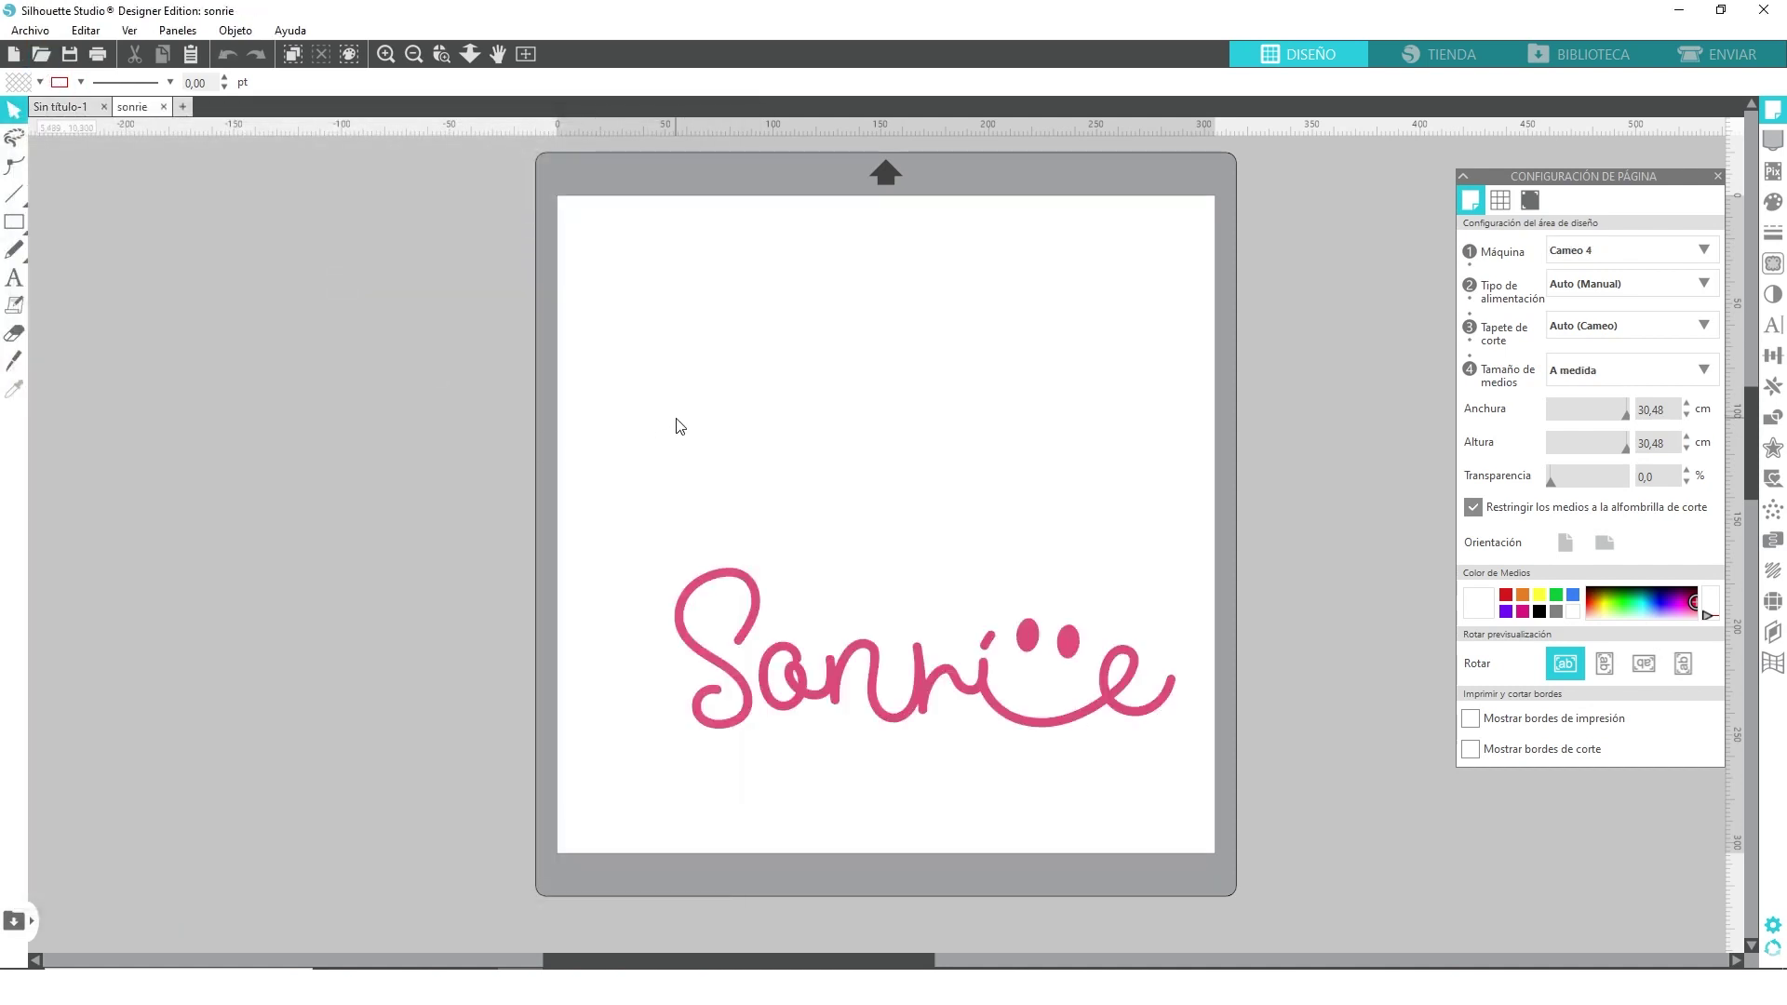
{"action": "left_click_drag", "start_coordinate": [528, 455], "coordinate": [1058, 554]}
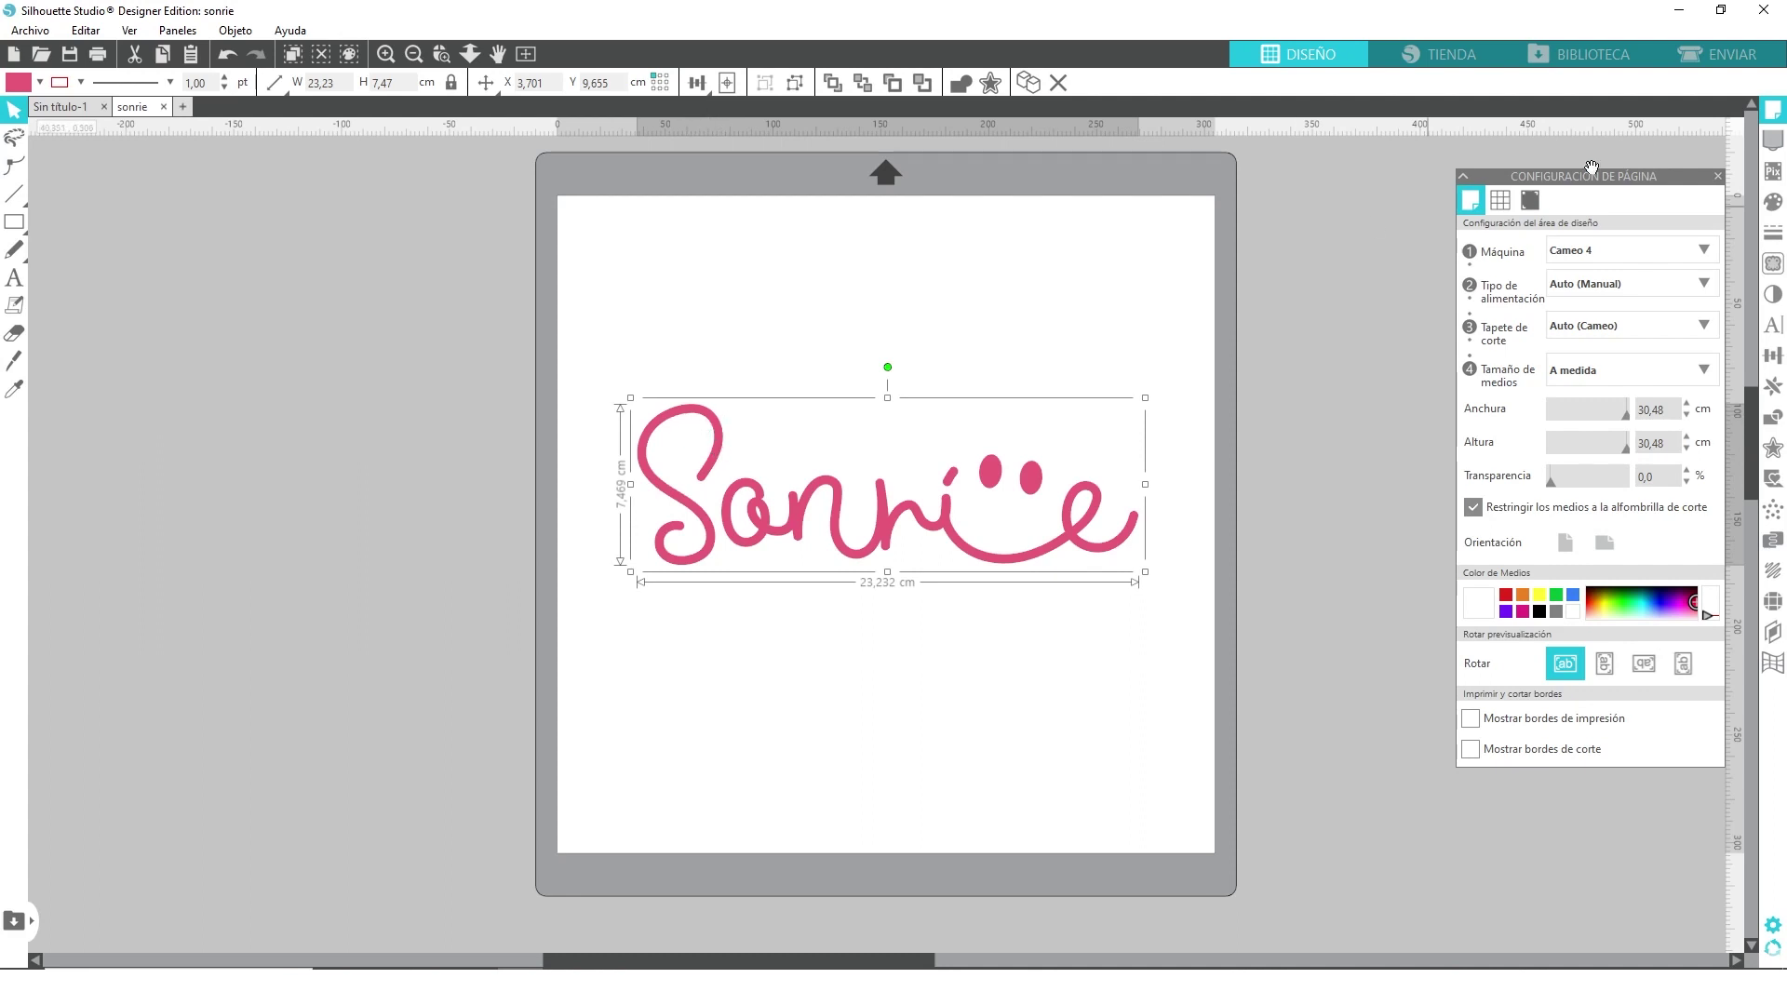
Check the lettering's cut lines in the send view and return to the design view
{"action": "left_click", "coordinate": [1712, 65]}
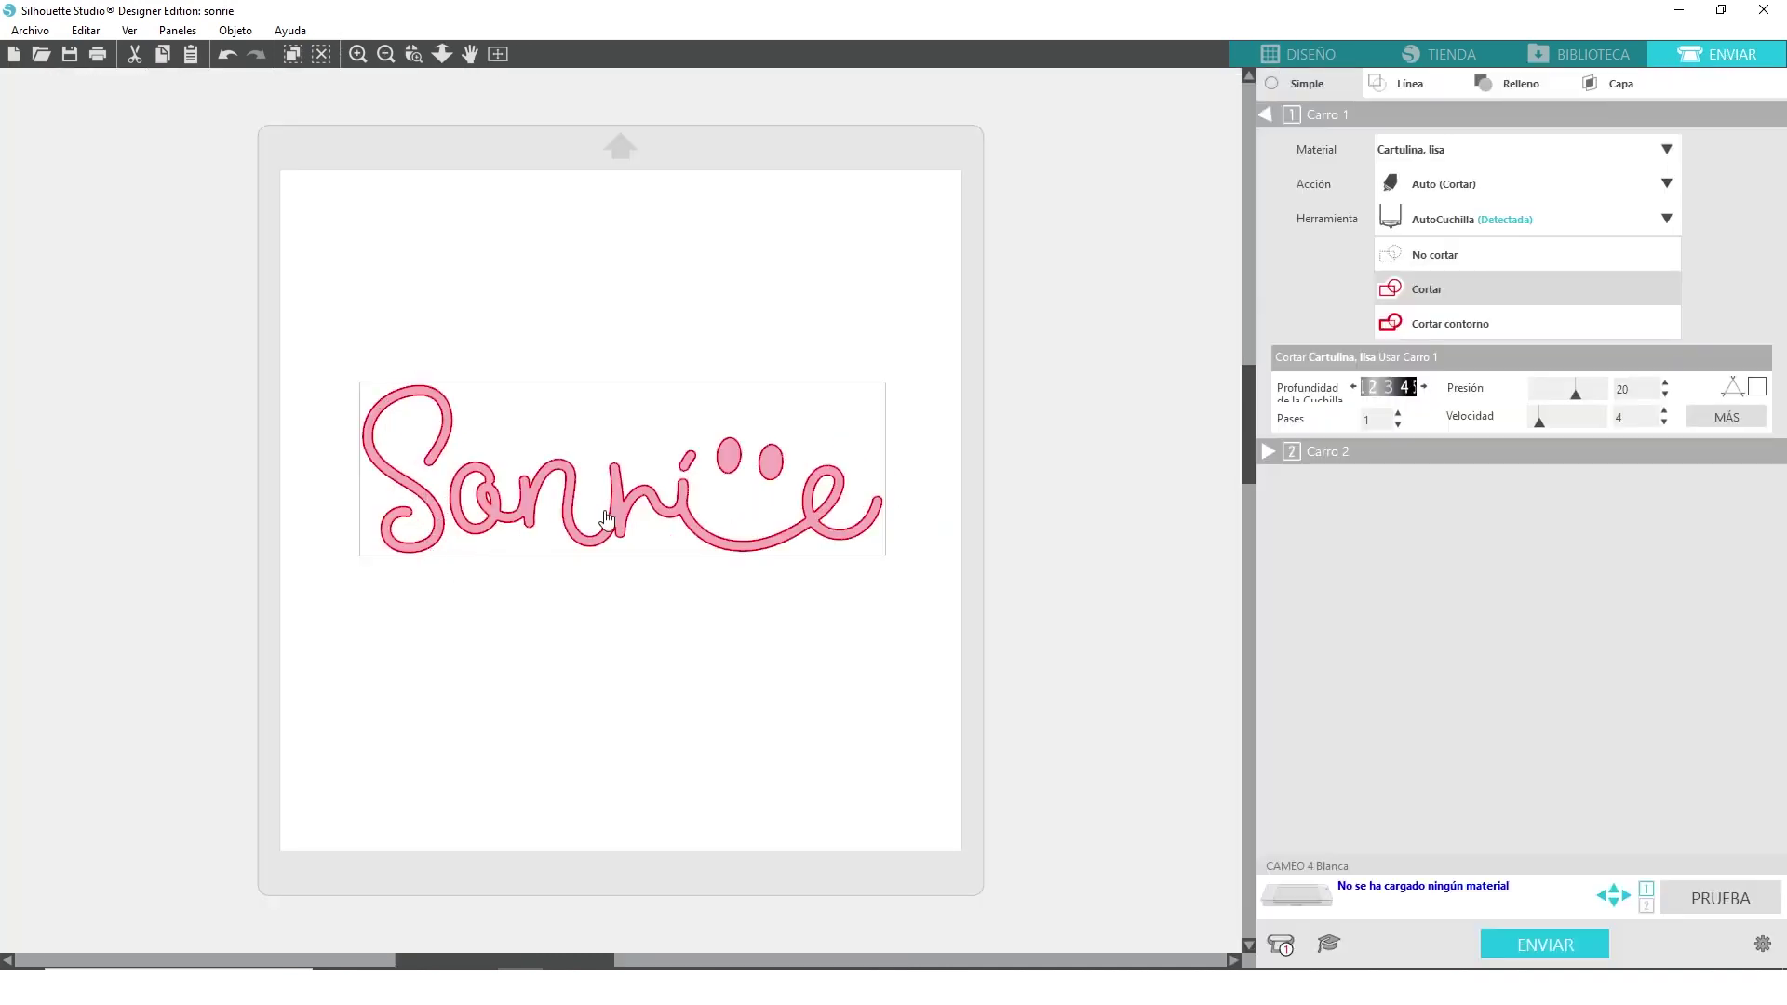
{"action": "left_click", "coordinate": [1318, 54]}
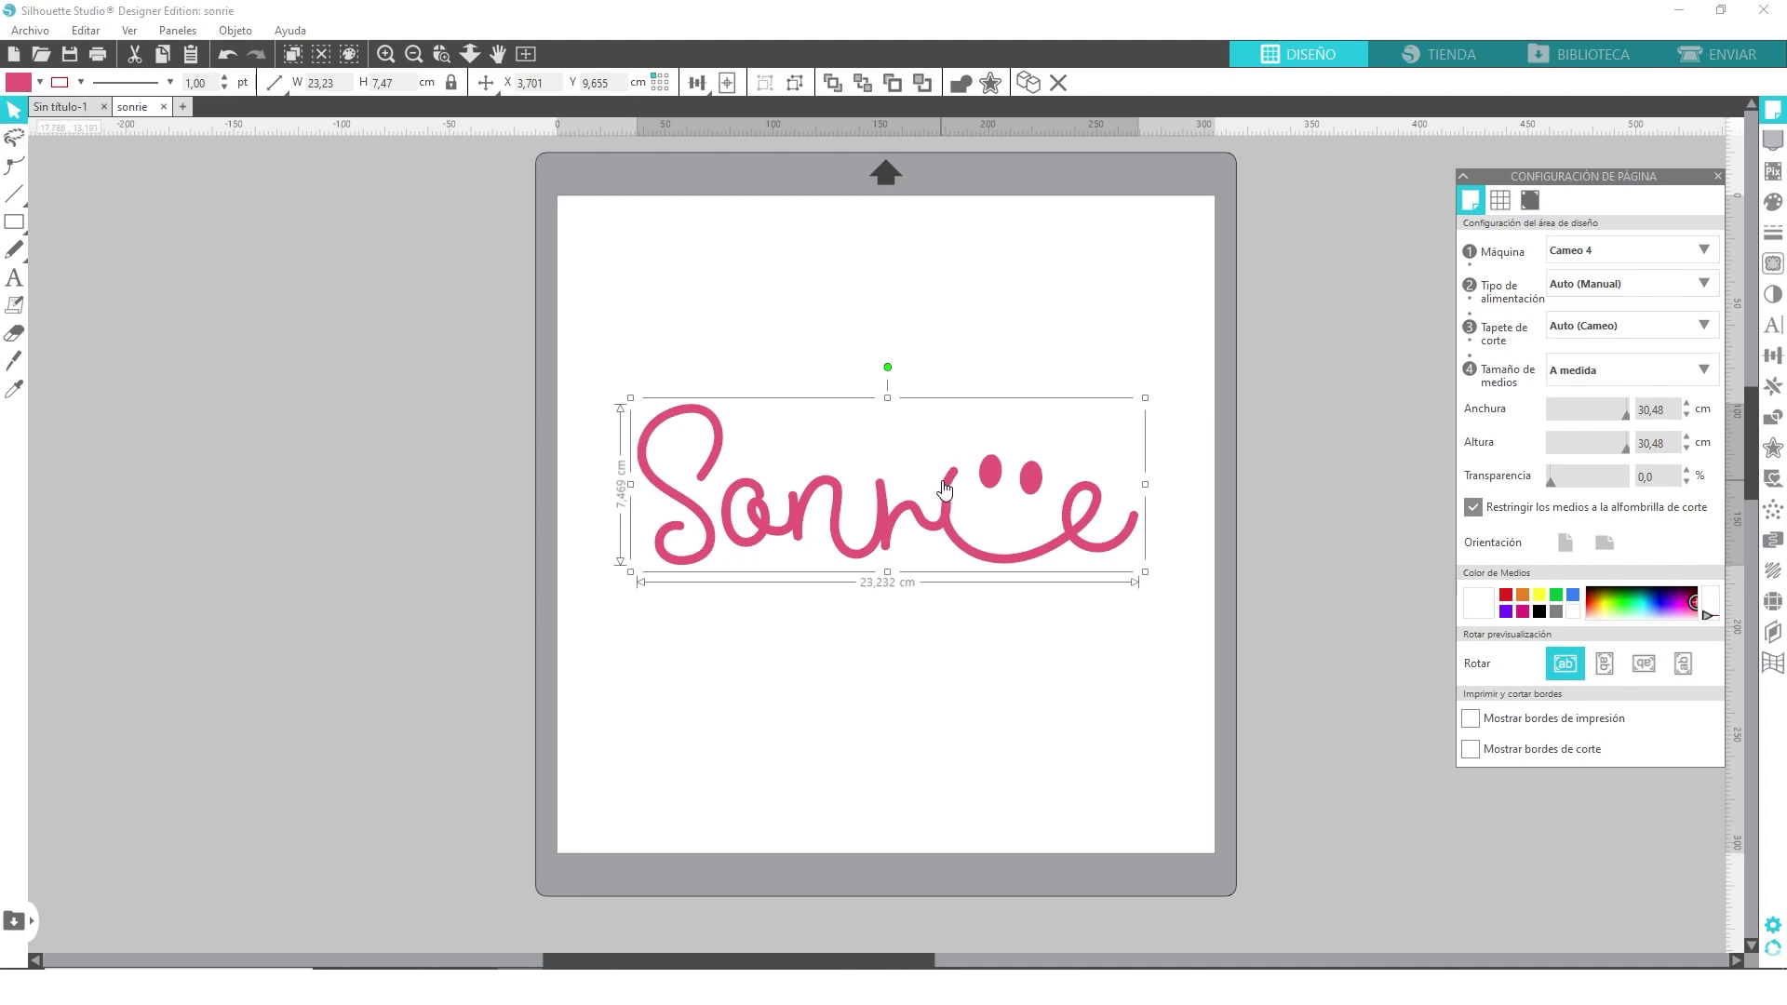
Set the lettering's line thickness to 0 pt and its line colour to red
{"action": "left_click", "coordinate": [1773, 232]}
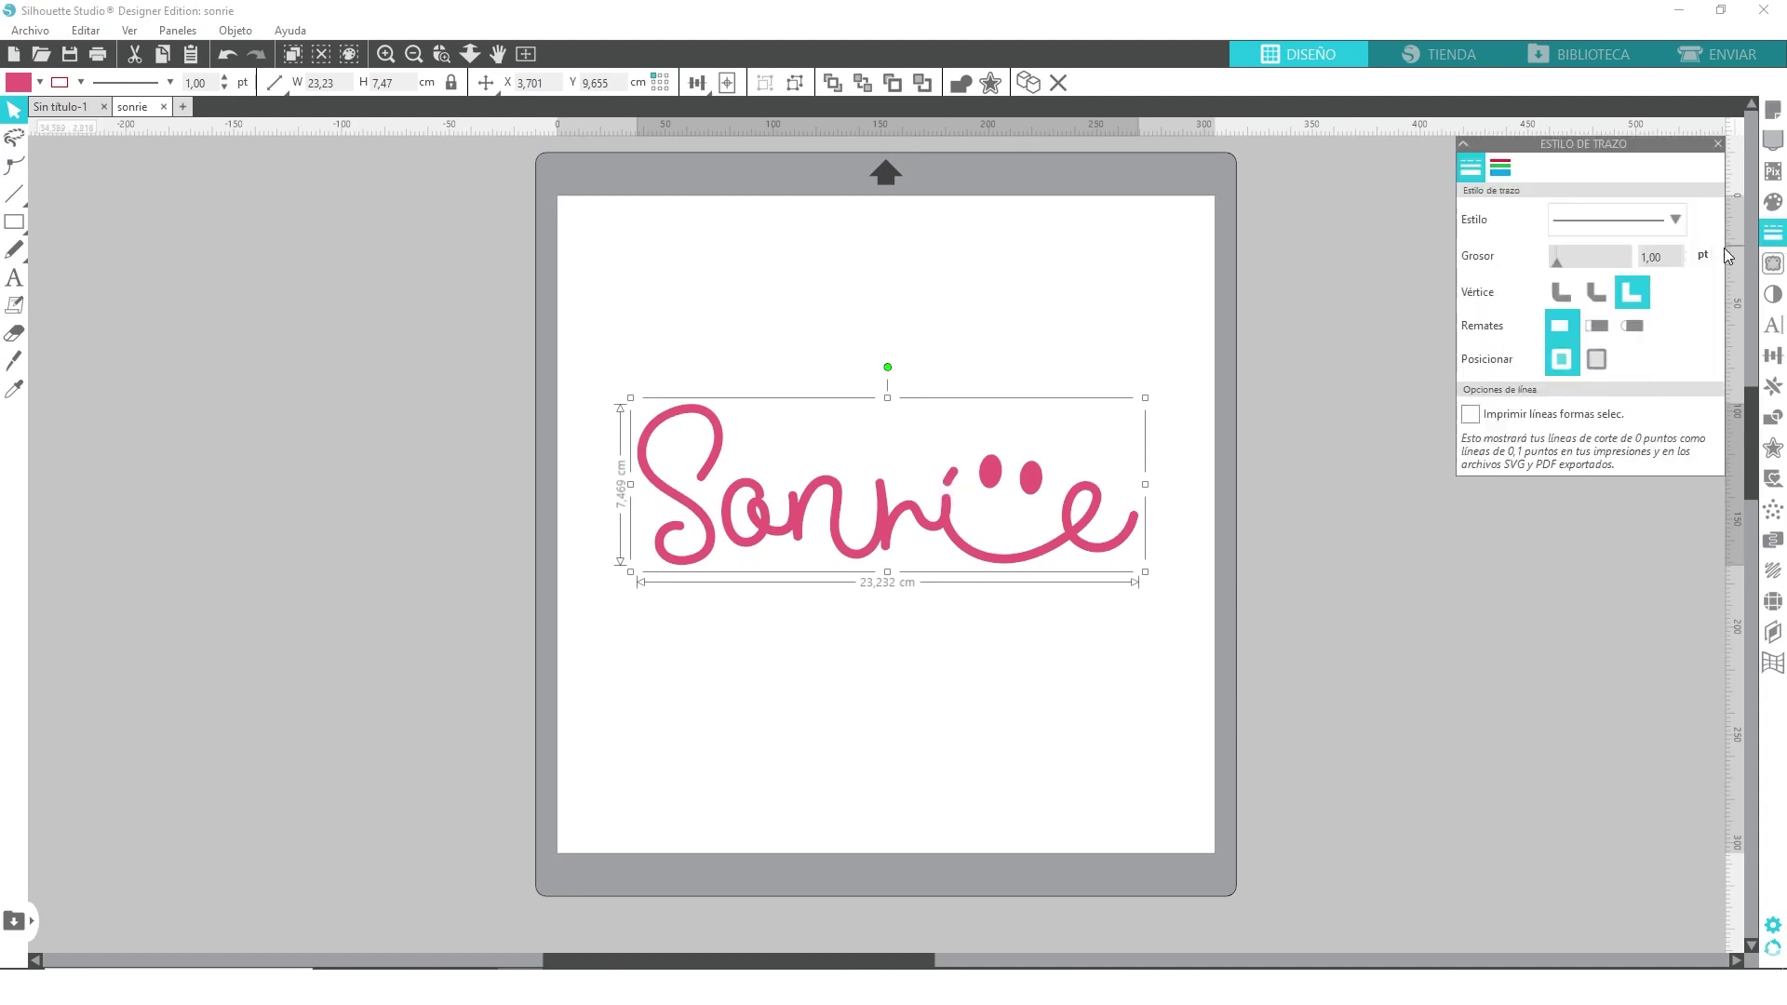
{"action": "left_click_drag", "start_coordinate": [1560, 264], "coordinate": [1517, 277]}
{"action": "left_click", "coordinate": [1500, 171]}
{"action": "left_click", "coordinate": [1487, 290]}
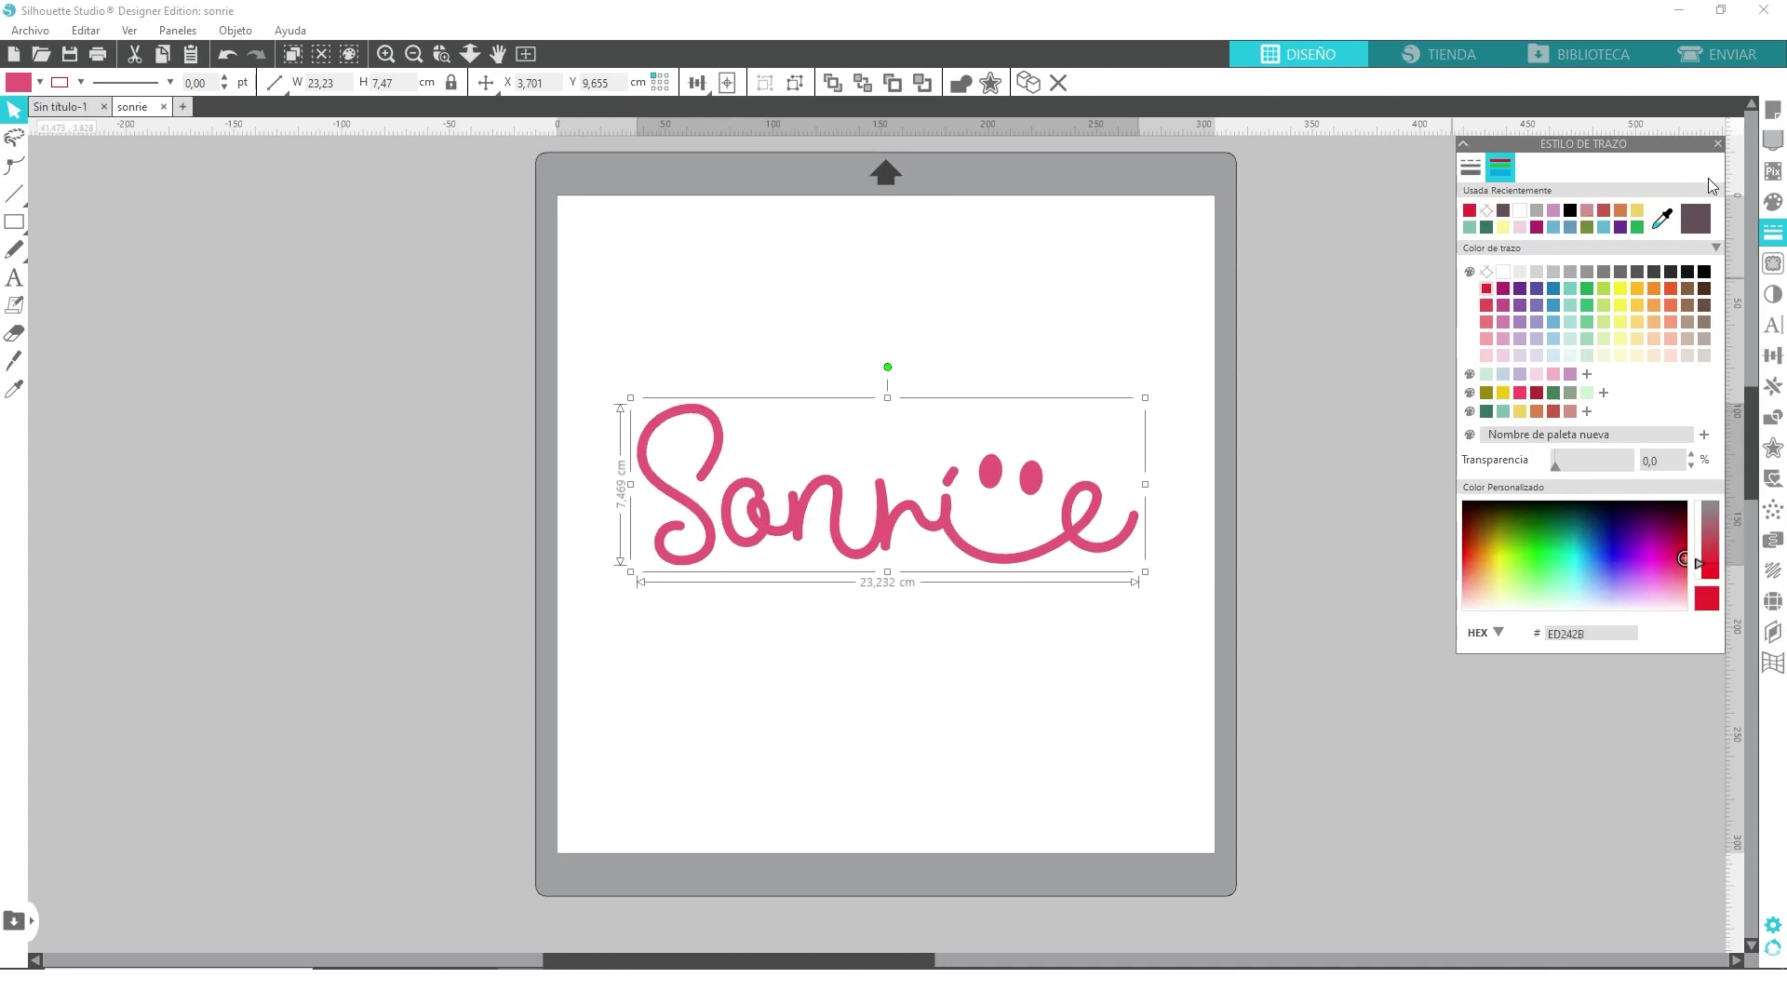
Make the lettering's fill transparent so only its outline remains, and deselect it
{"action": "left_click", "coordinate": [1773, 201]}
{"action": "left_click", "coordinate": [1486, 271]}
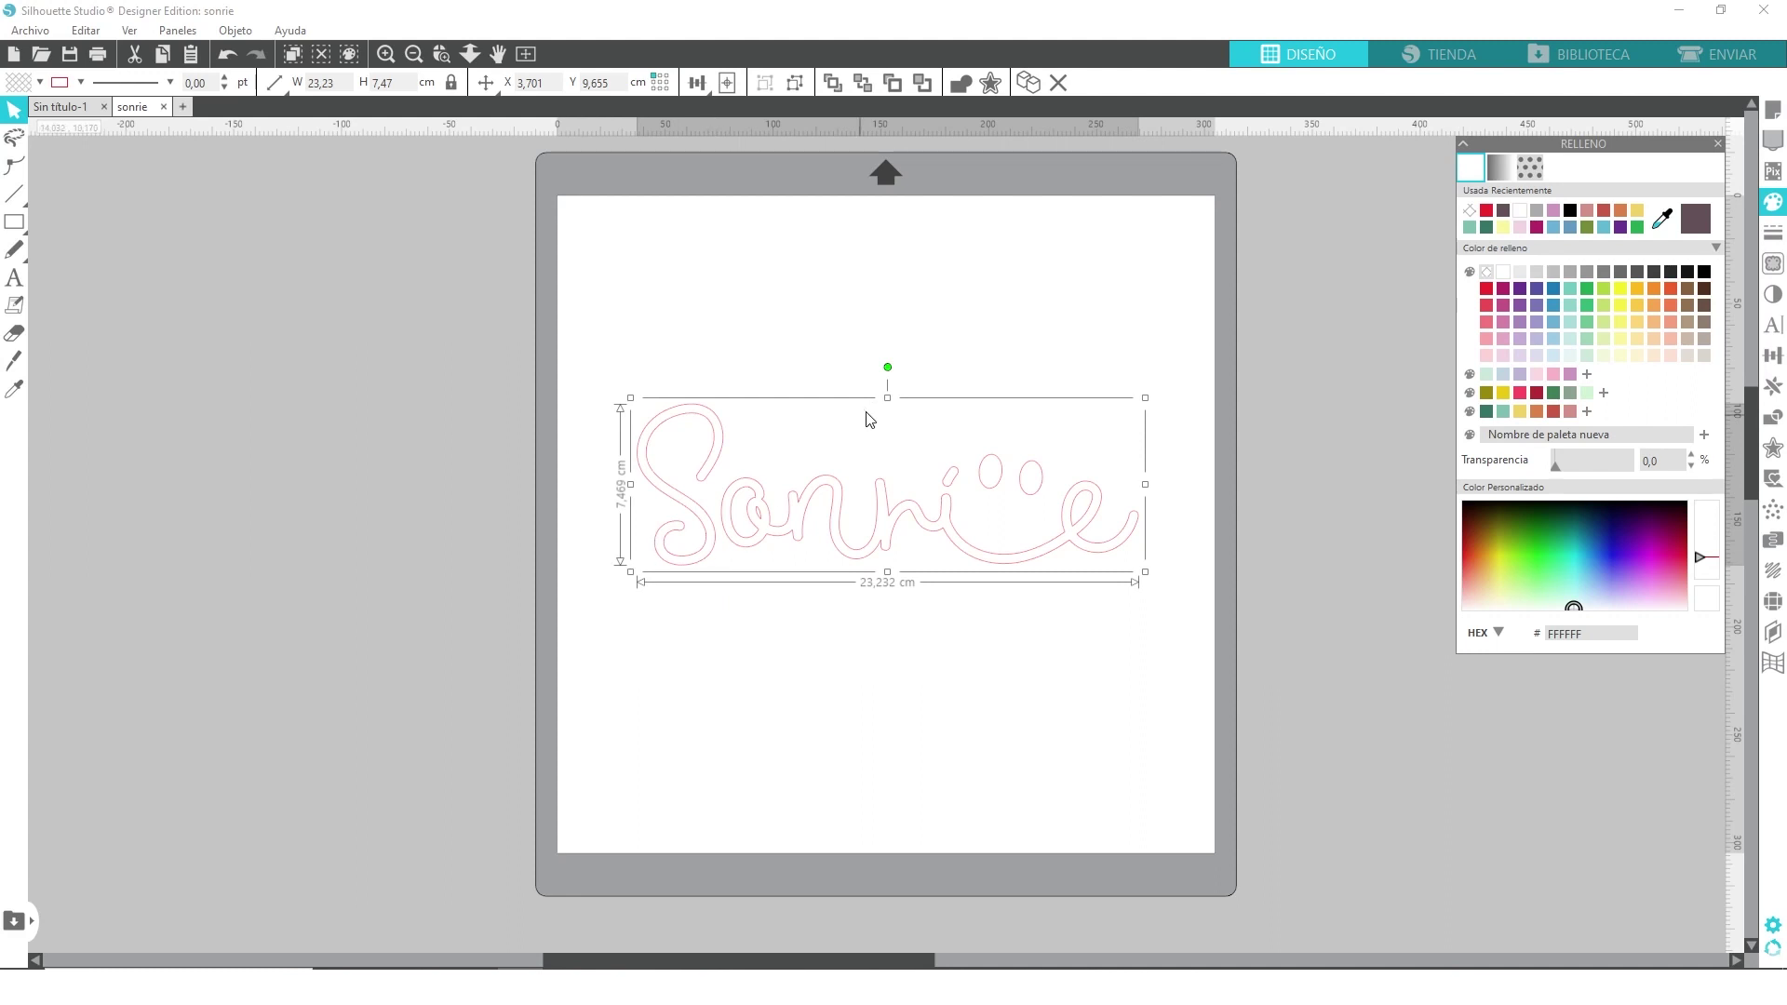
{"action": "left_click", "coordinate": [903, 341]}
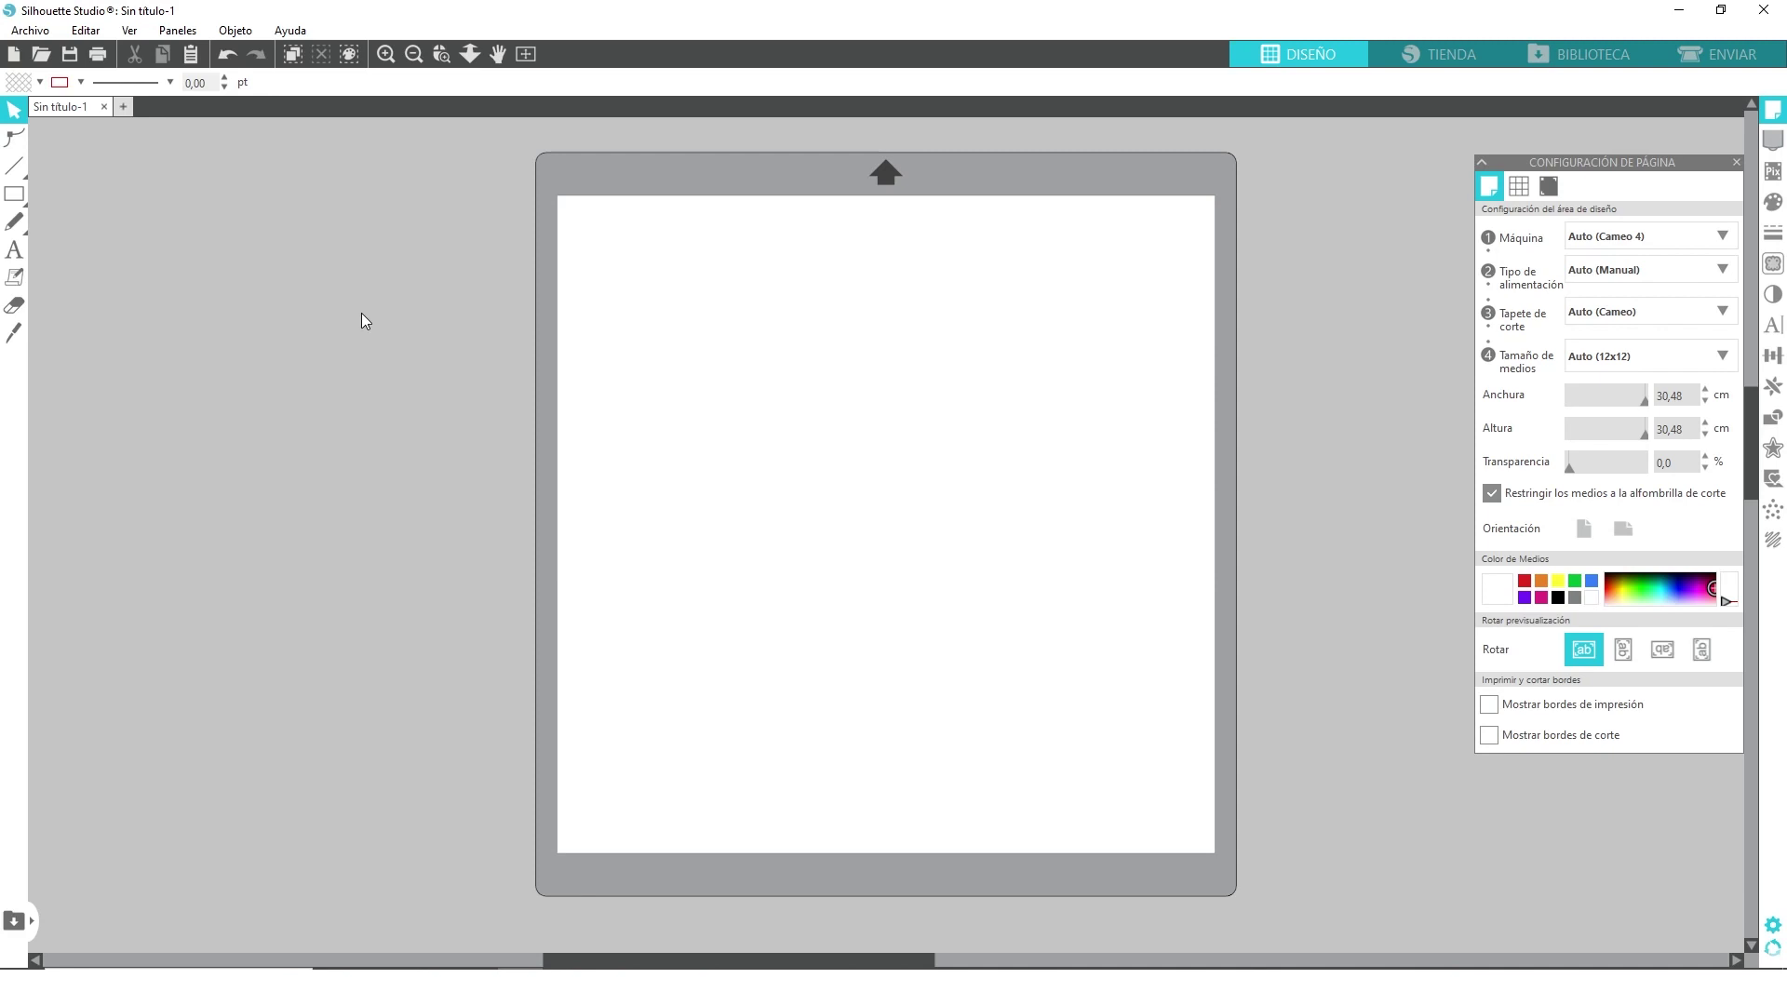
Open sonrie.dxf in the basic edition, check its cut lines in the send view and return to the design view
{"action": "key", "text": "ctrl+o"}
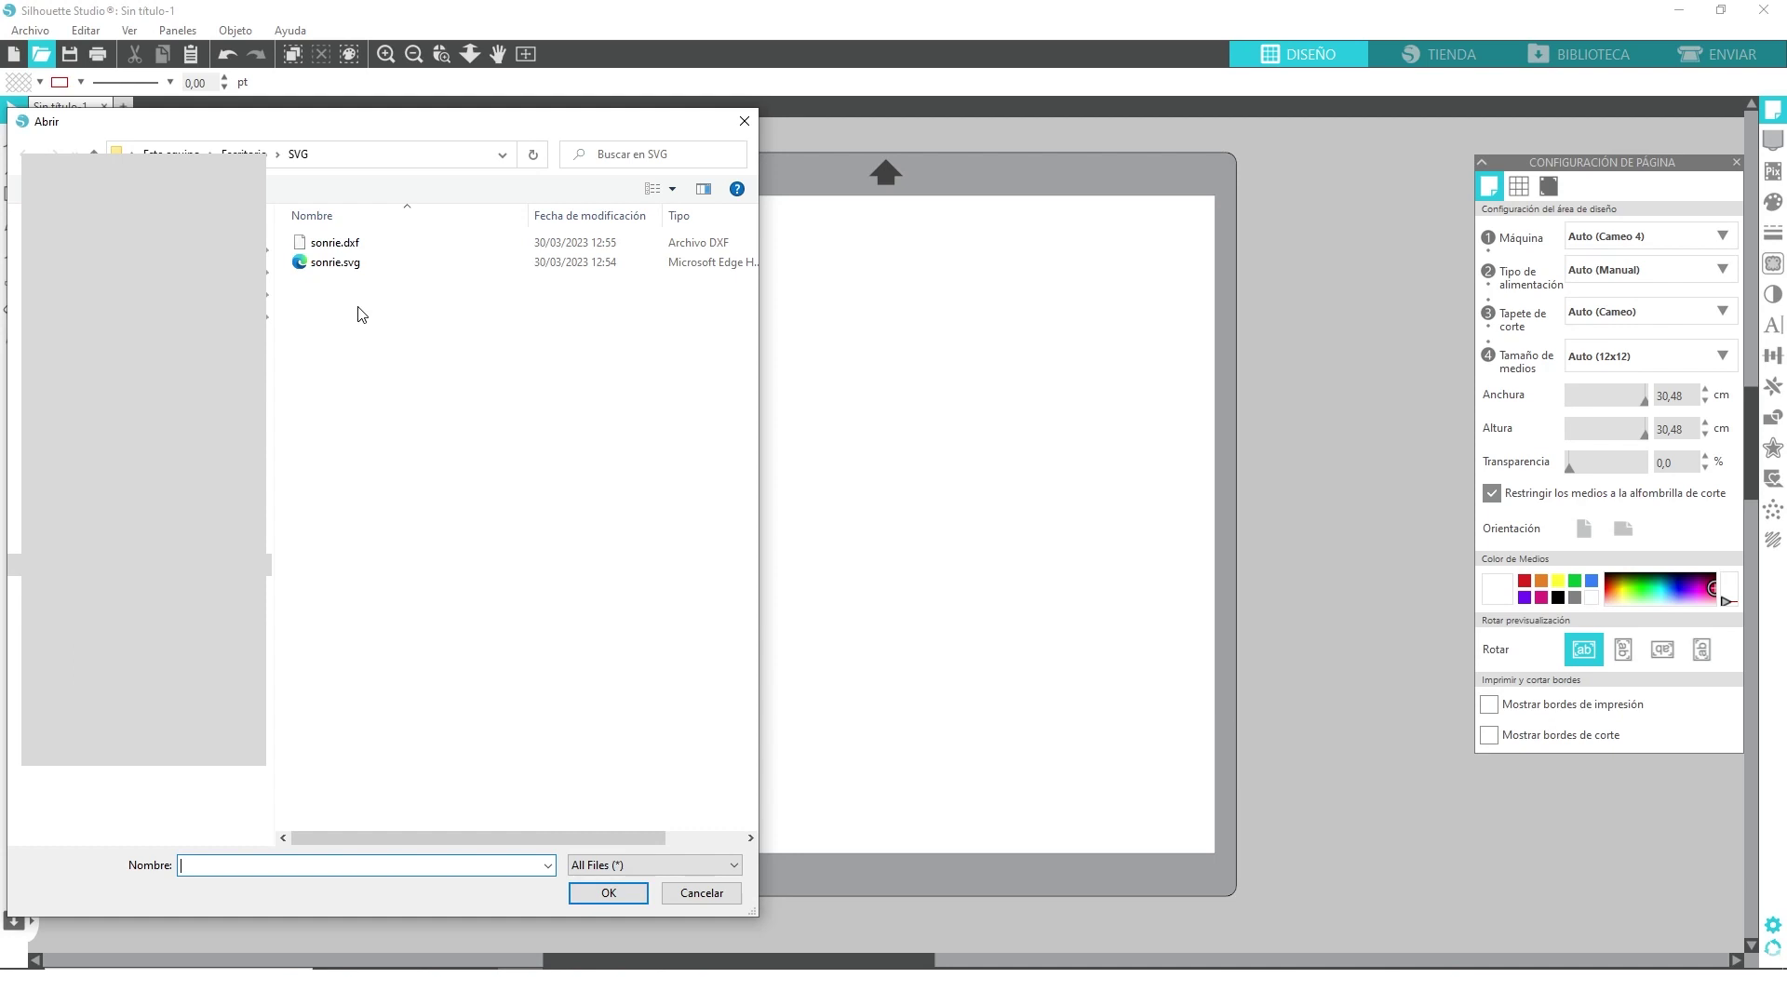
{"action": "double_click", "coordinate": [333, 242]}
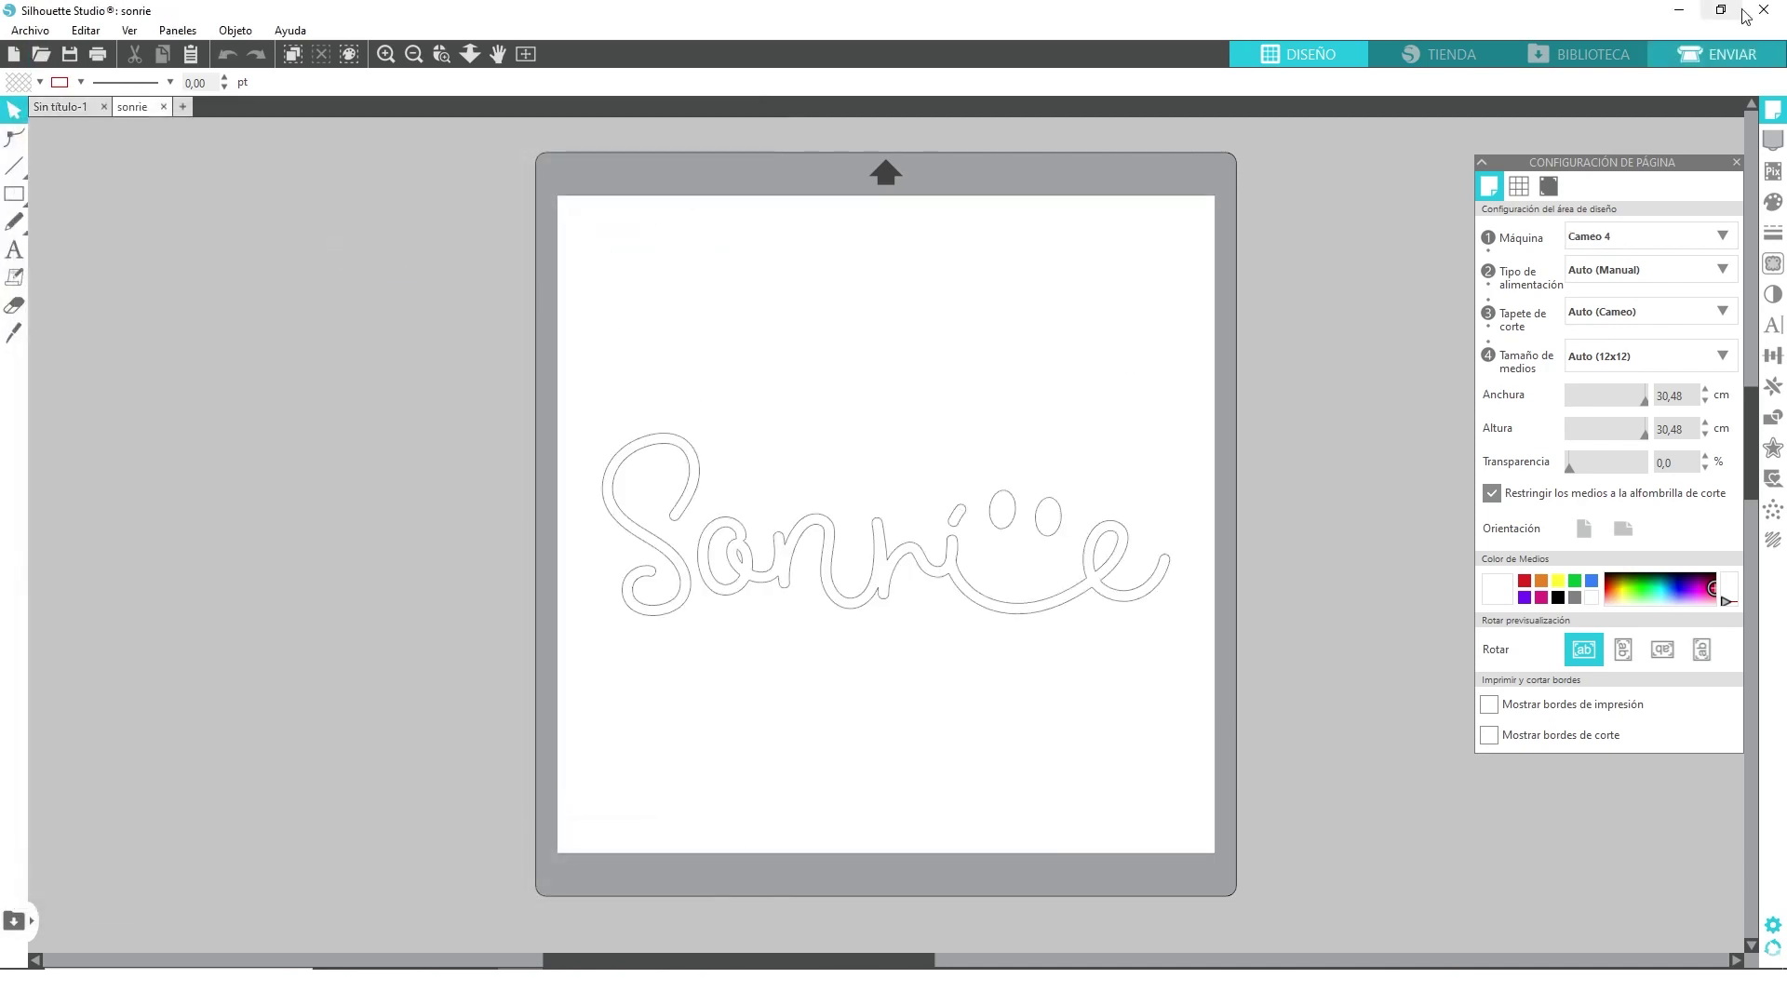
{"action": "left_click", "coordinate": [1733, 54]}
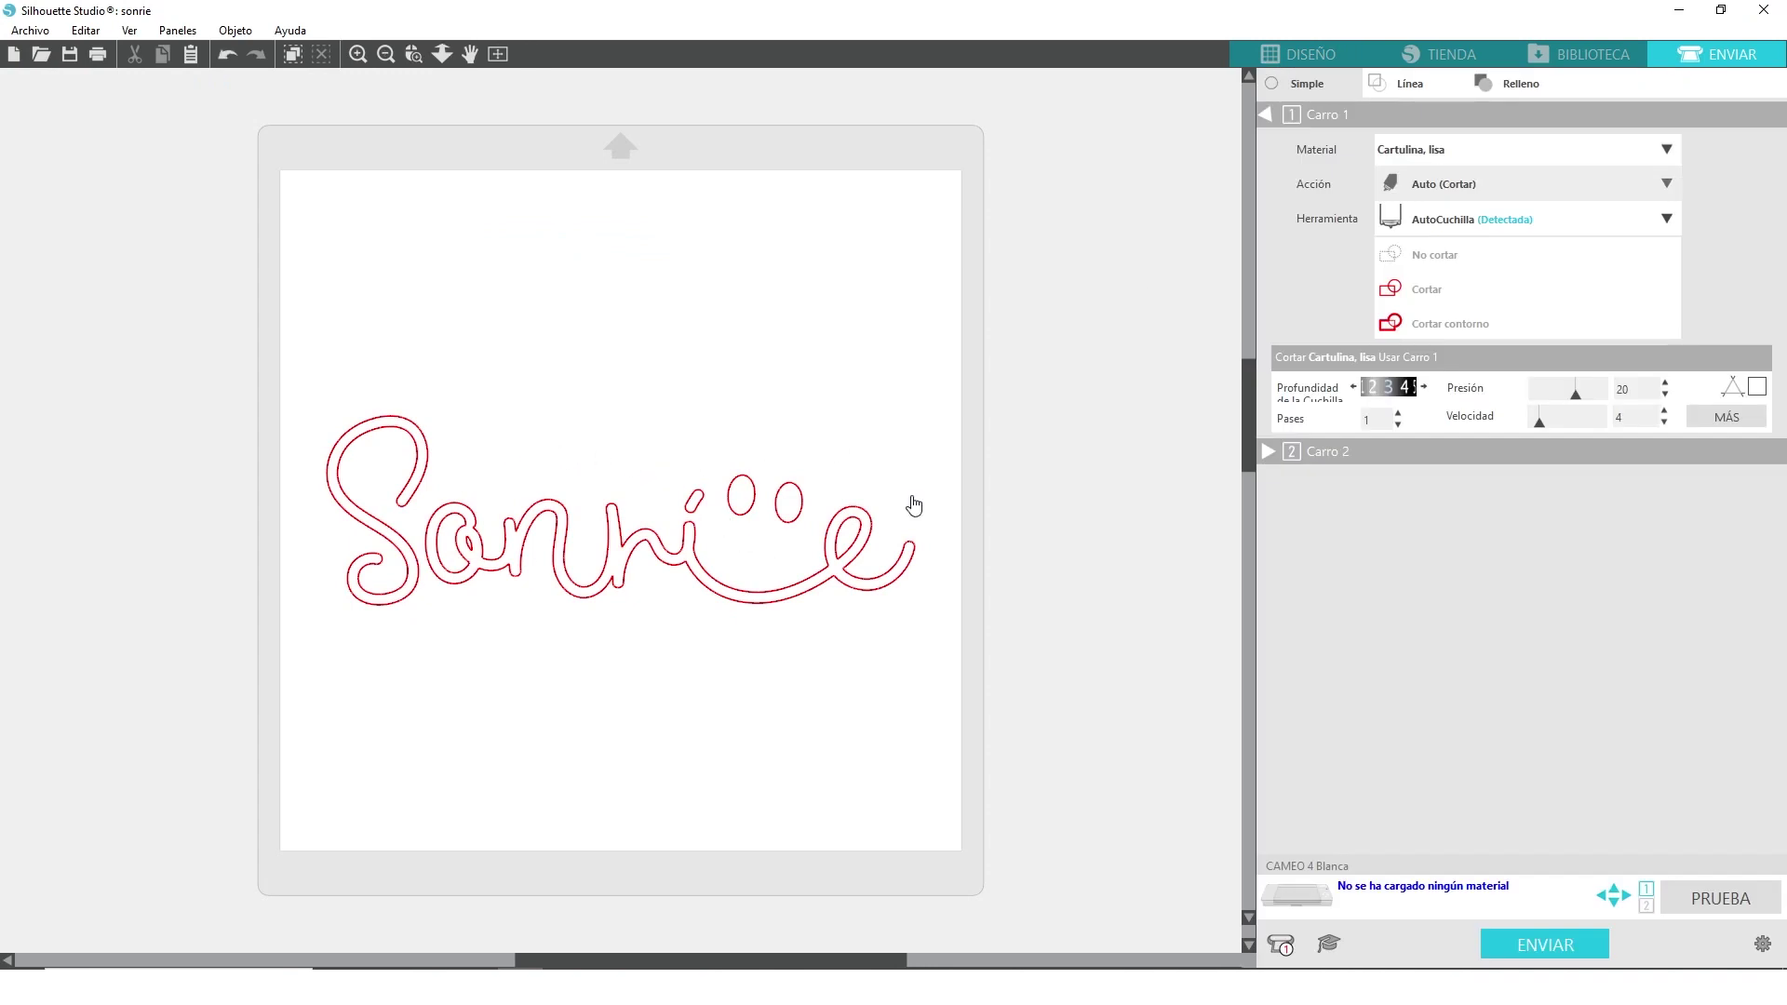
{"action": "left_click", "coordinate": [1310, 56]}
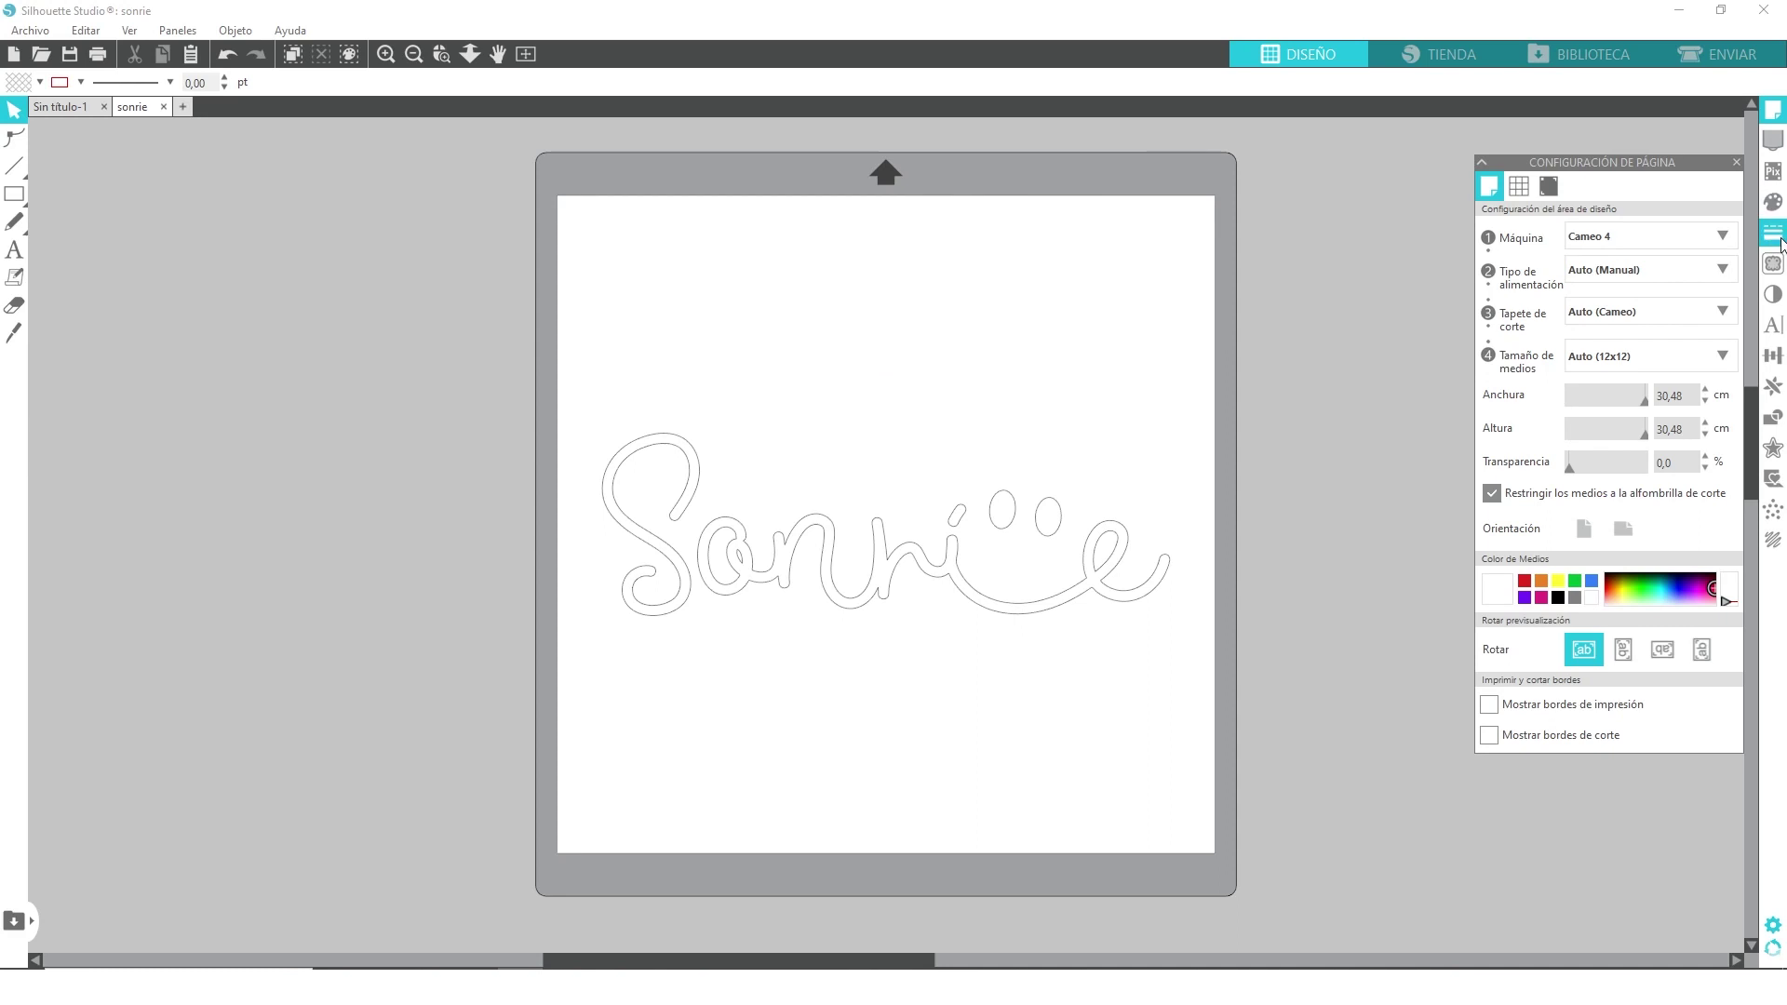
Hide the side panel and close the sonrie document without saving its changes
{"action": "left_click", "coordinate": [1771, 266]}
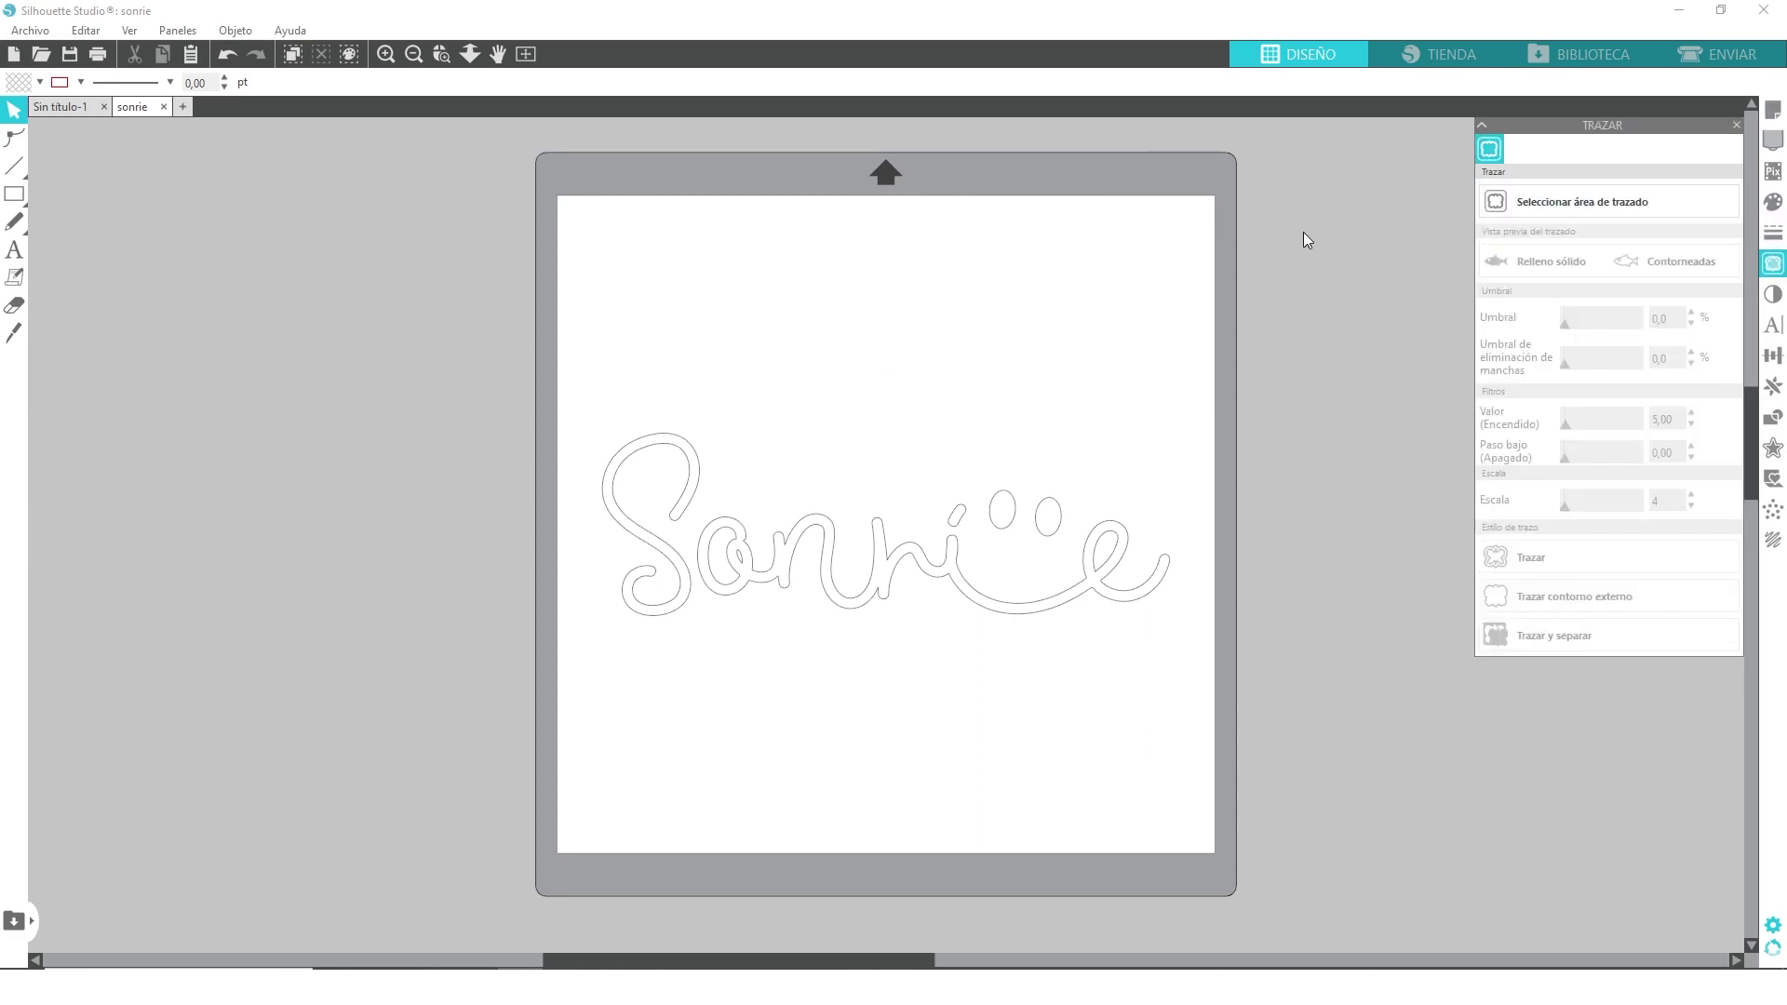
{"action": "left_click", "coordinate": [1737, 125]}
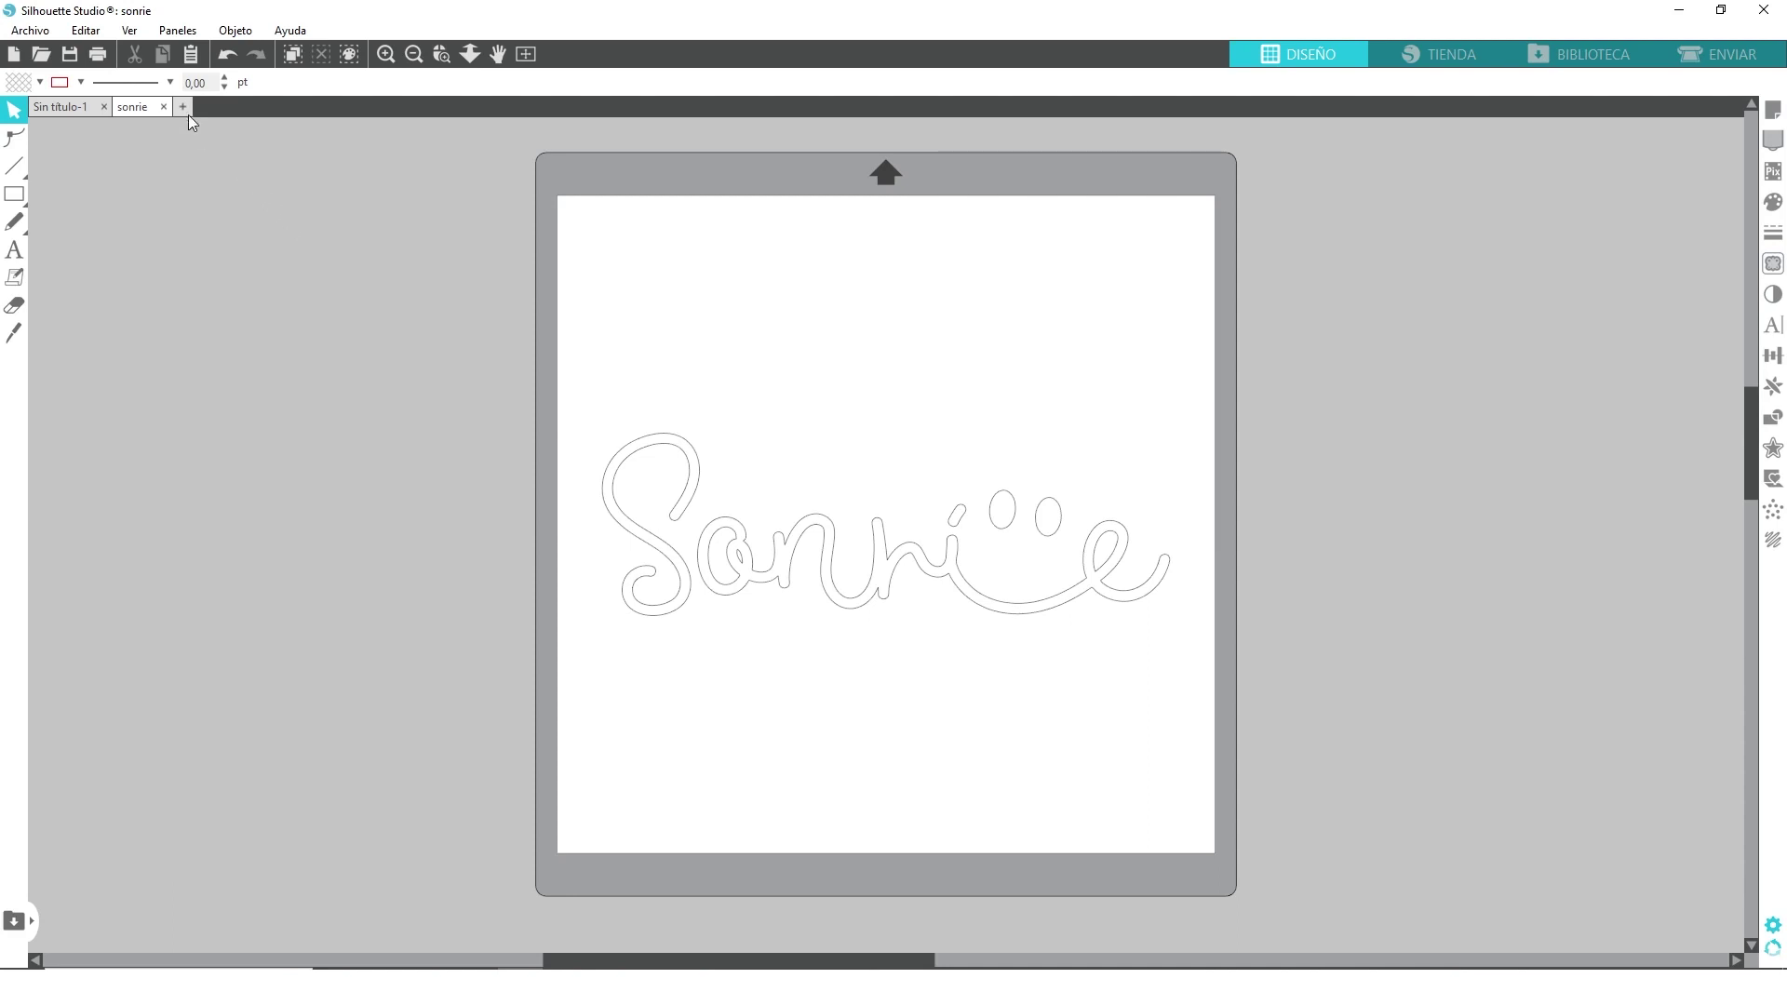
{"action": "left_click", "coordinate": [164, 106]}
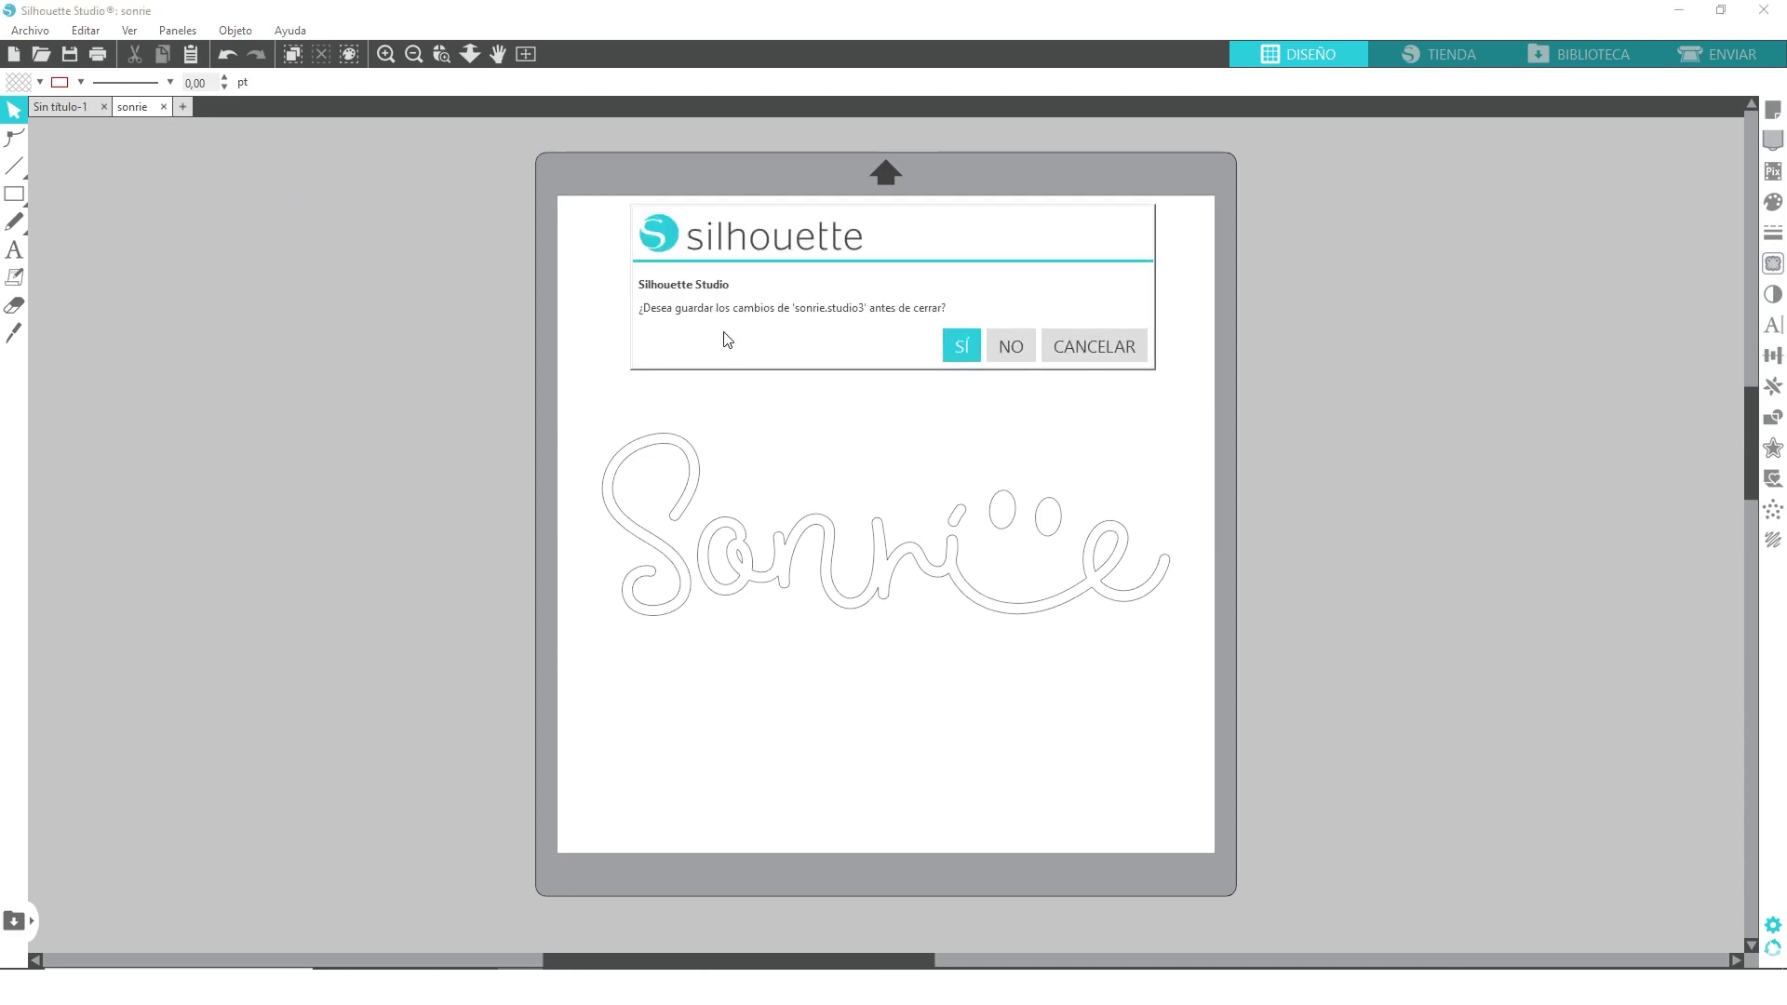
{"action": "left_click", "coordinate": [1009, 350]}
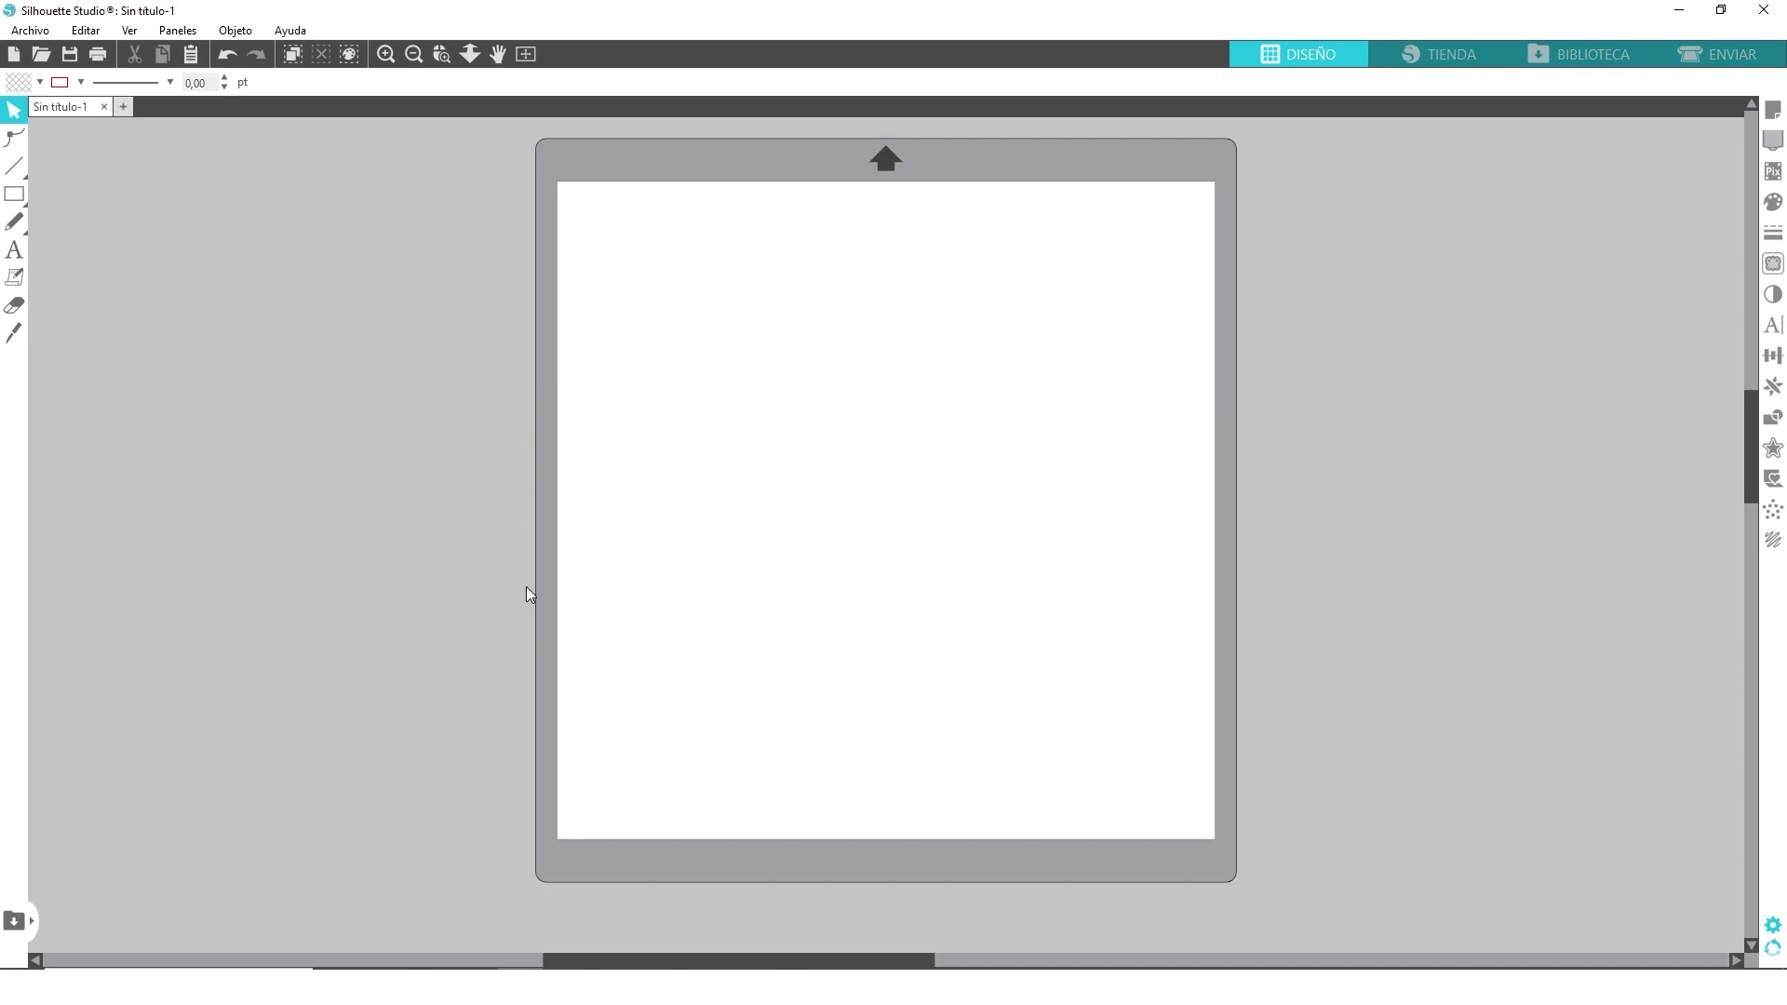
Switch to CloudConvert in the browser and load sonrie.svg from the computer's SVG folder for conversion
{"action": "left_click", "coordinate": [542, 987]}
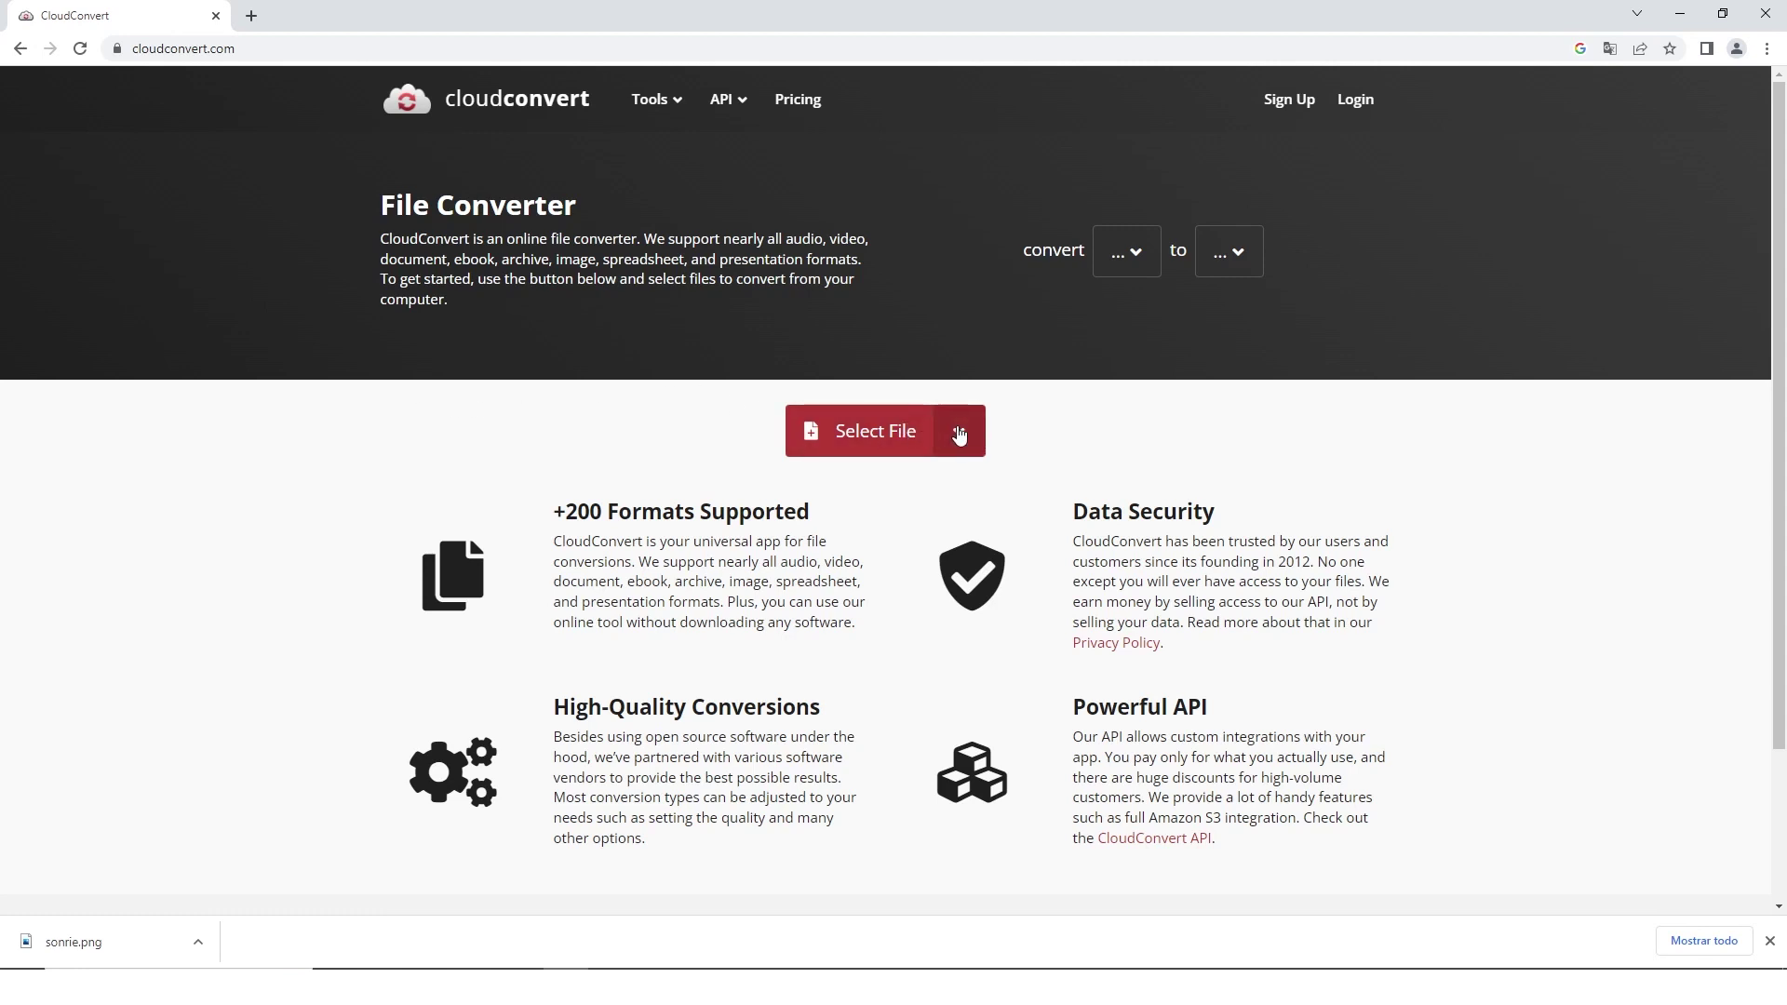
{"action": "left_click", "coordinate": [959, 435]}
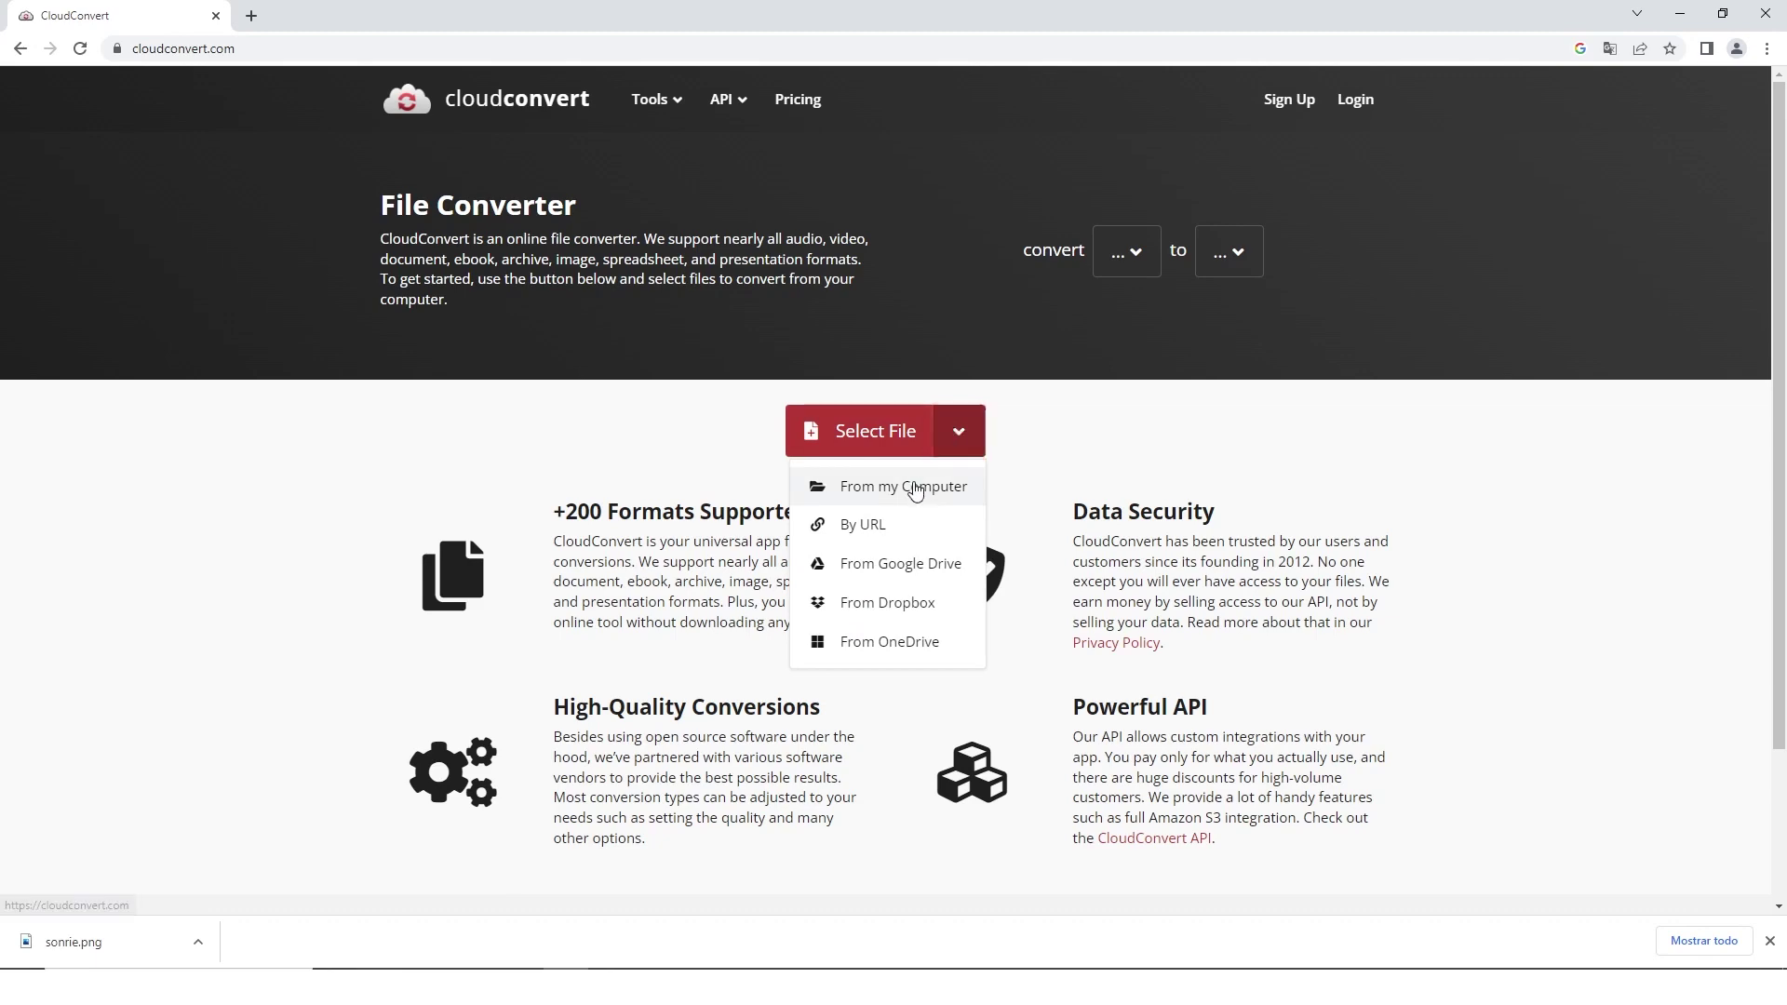
{"action": "left_click", "coordinate": [910, 485]}
{"action": "left_click", "coordinate": [352, 156]}
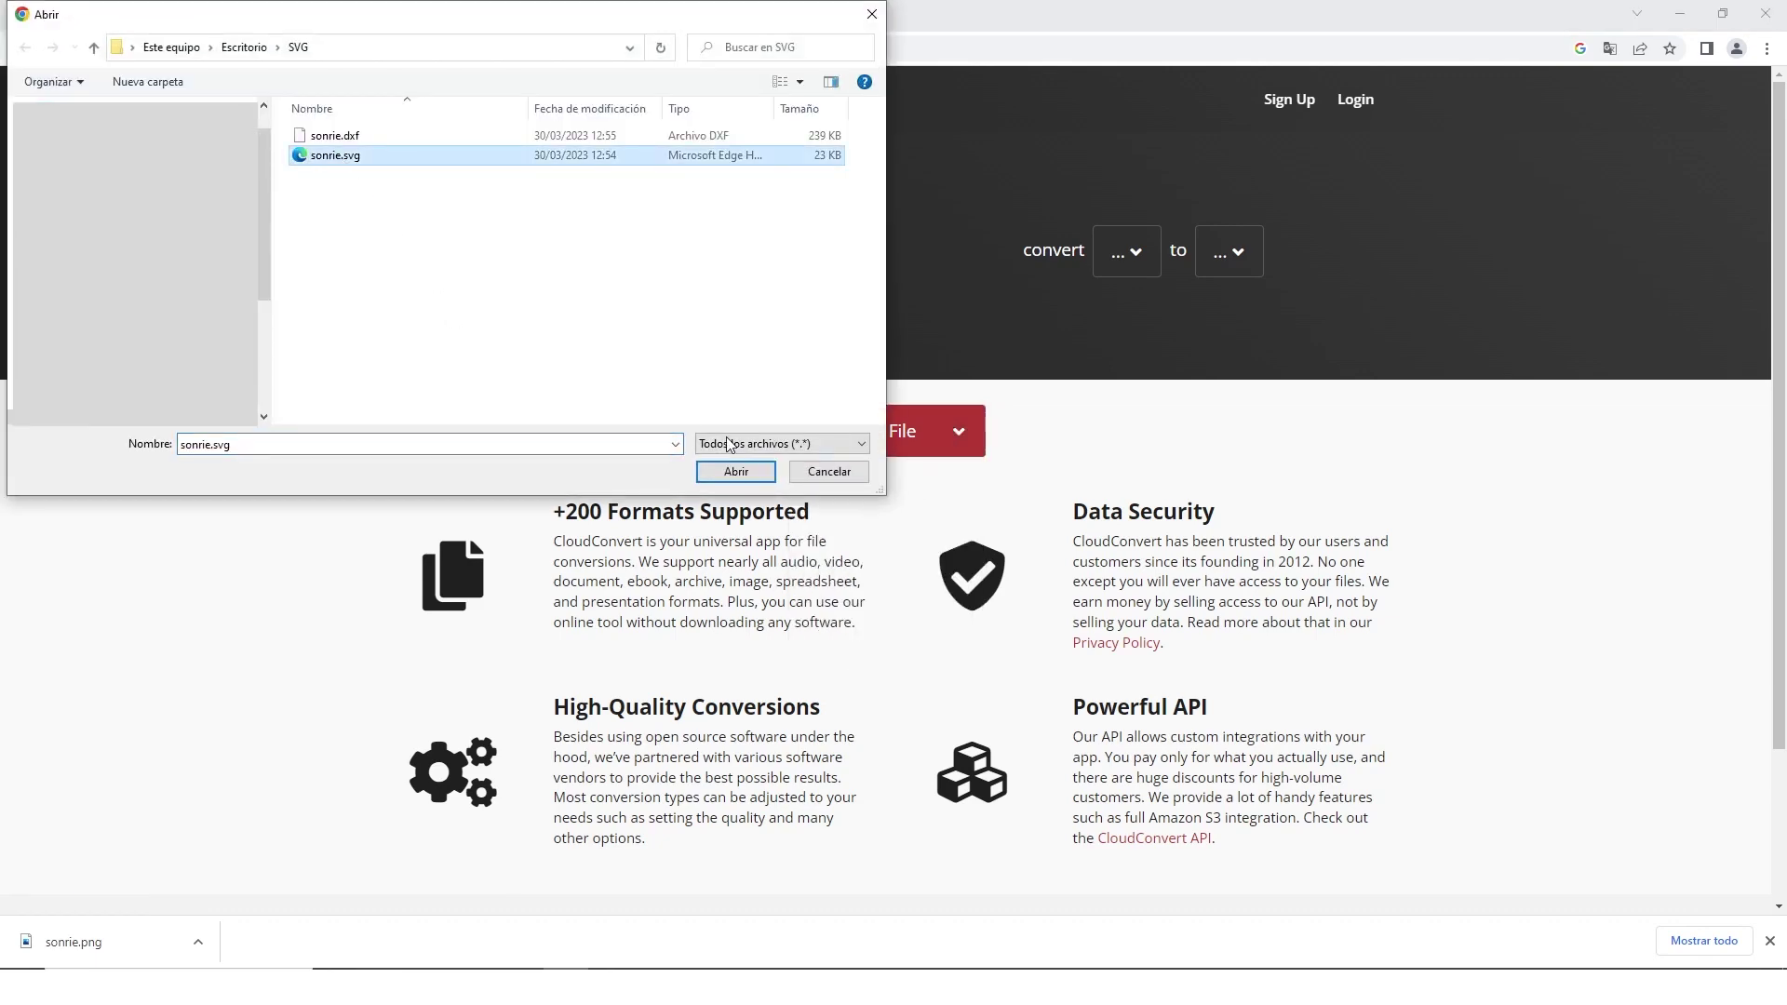
{"action": "left_click", "coordinate": [736, 472]}
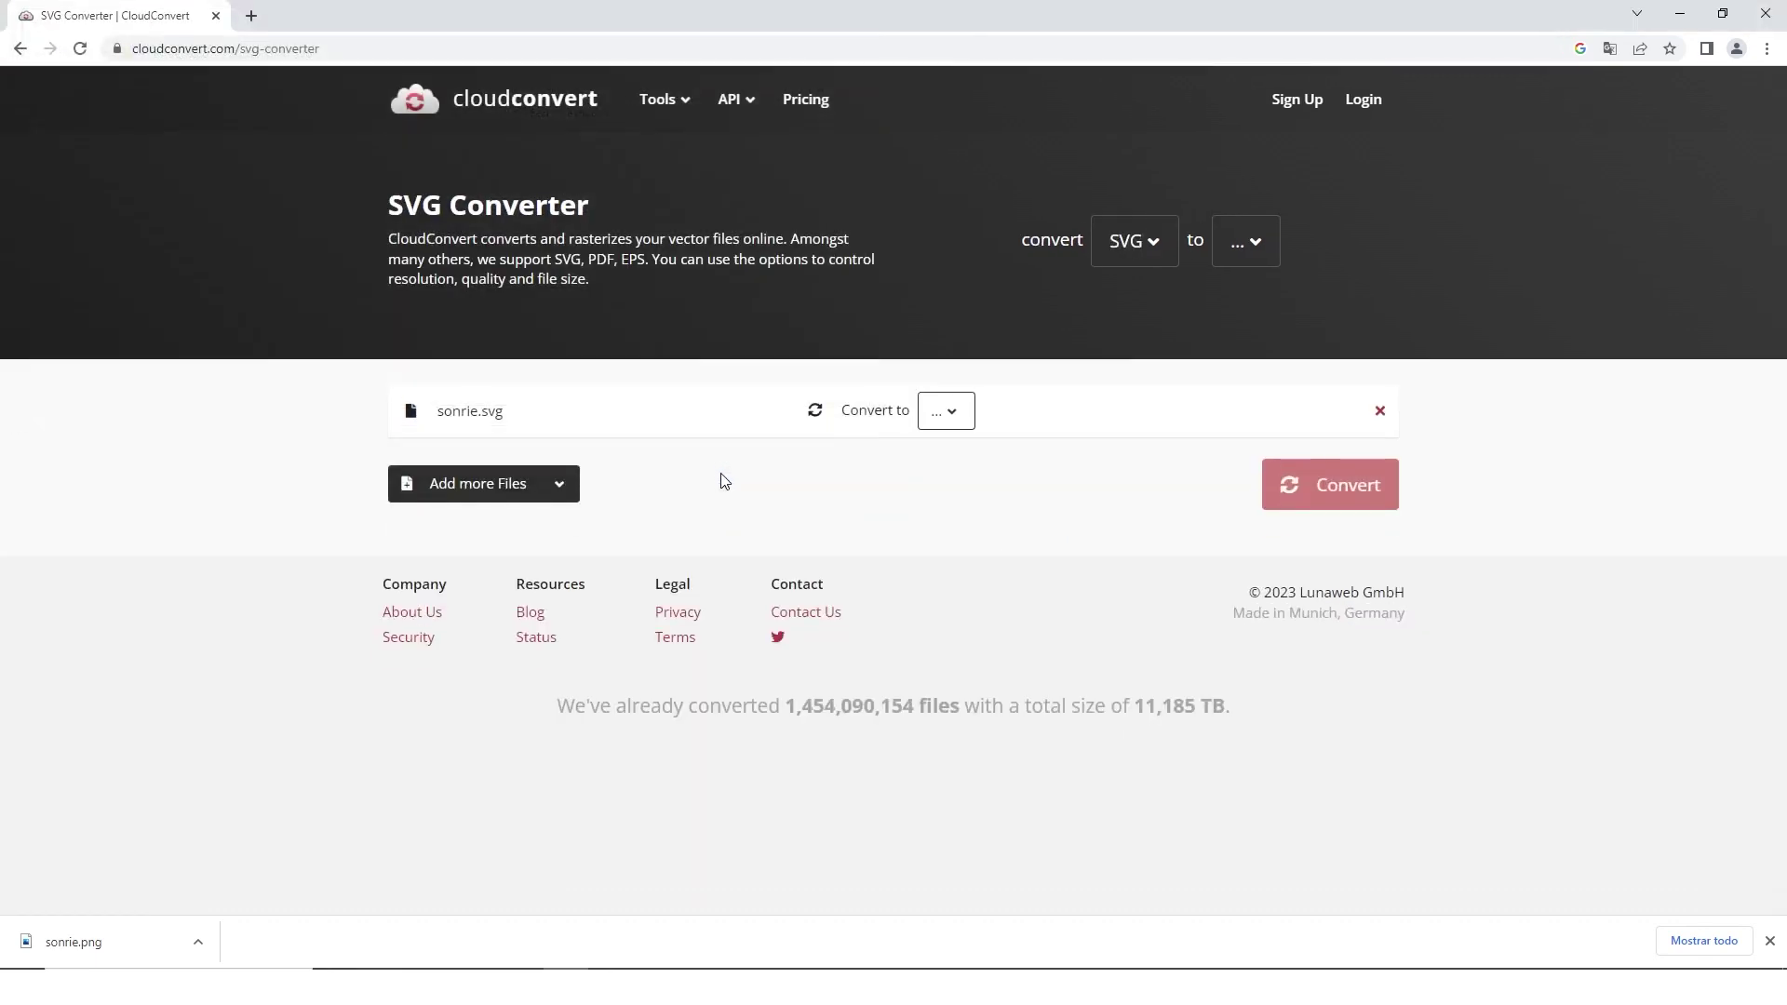
Choose the PNG image format as output for sonrie.svg and run the conversion
{"action": "left_click", "coordinate": [956, 414]}
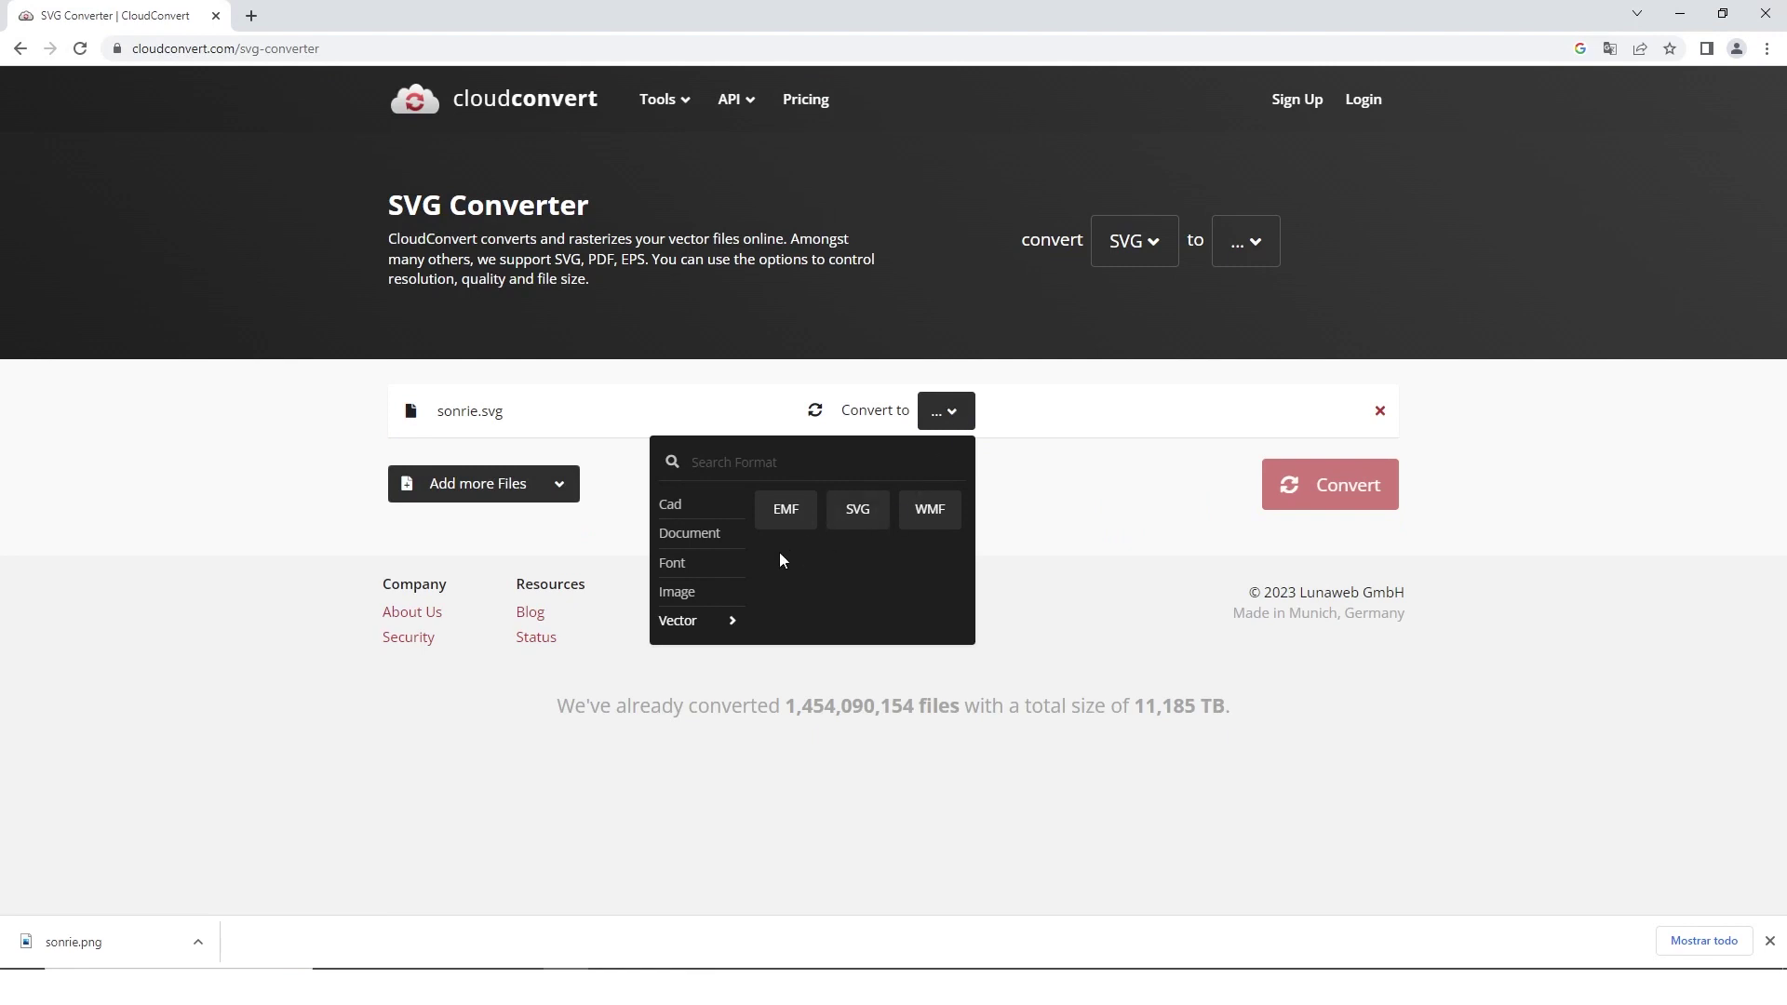
{"action": "mouse_move", "coordinate": [684, 596]}
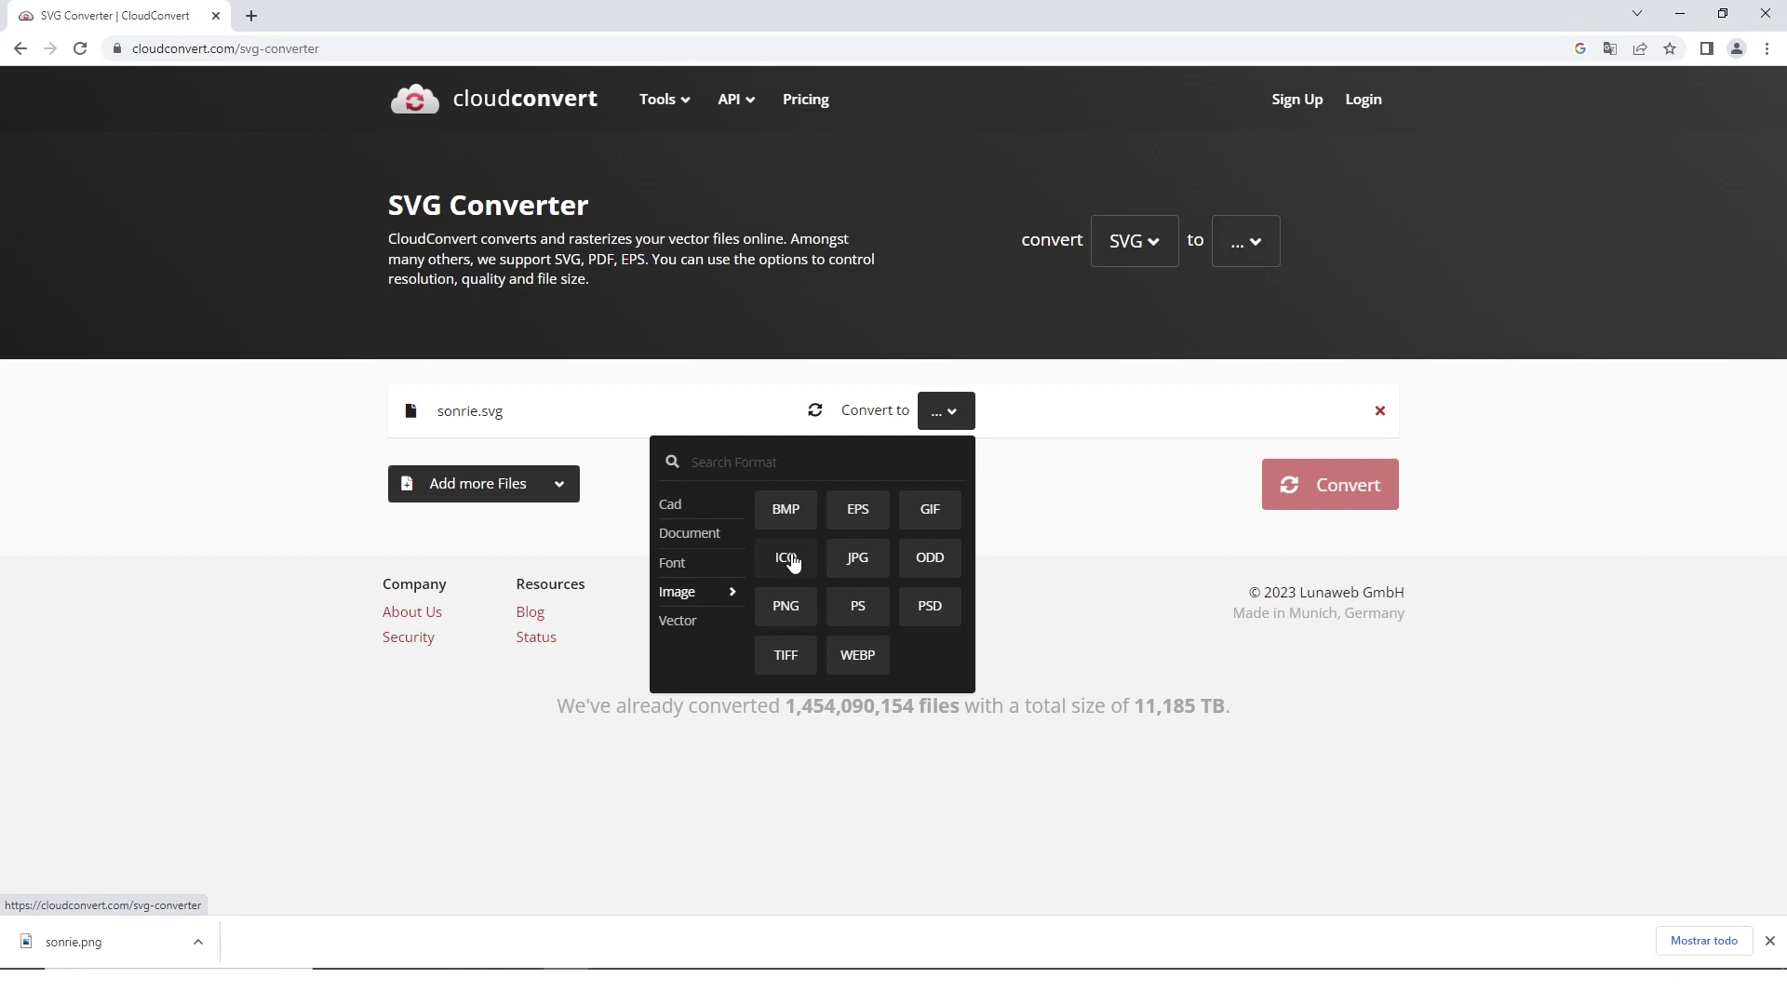
{"action": "left_click", "coordinate": [787, 609]}
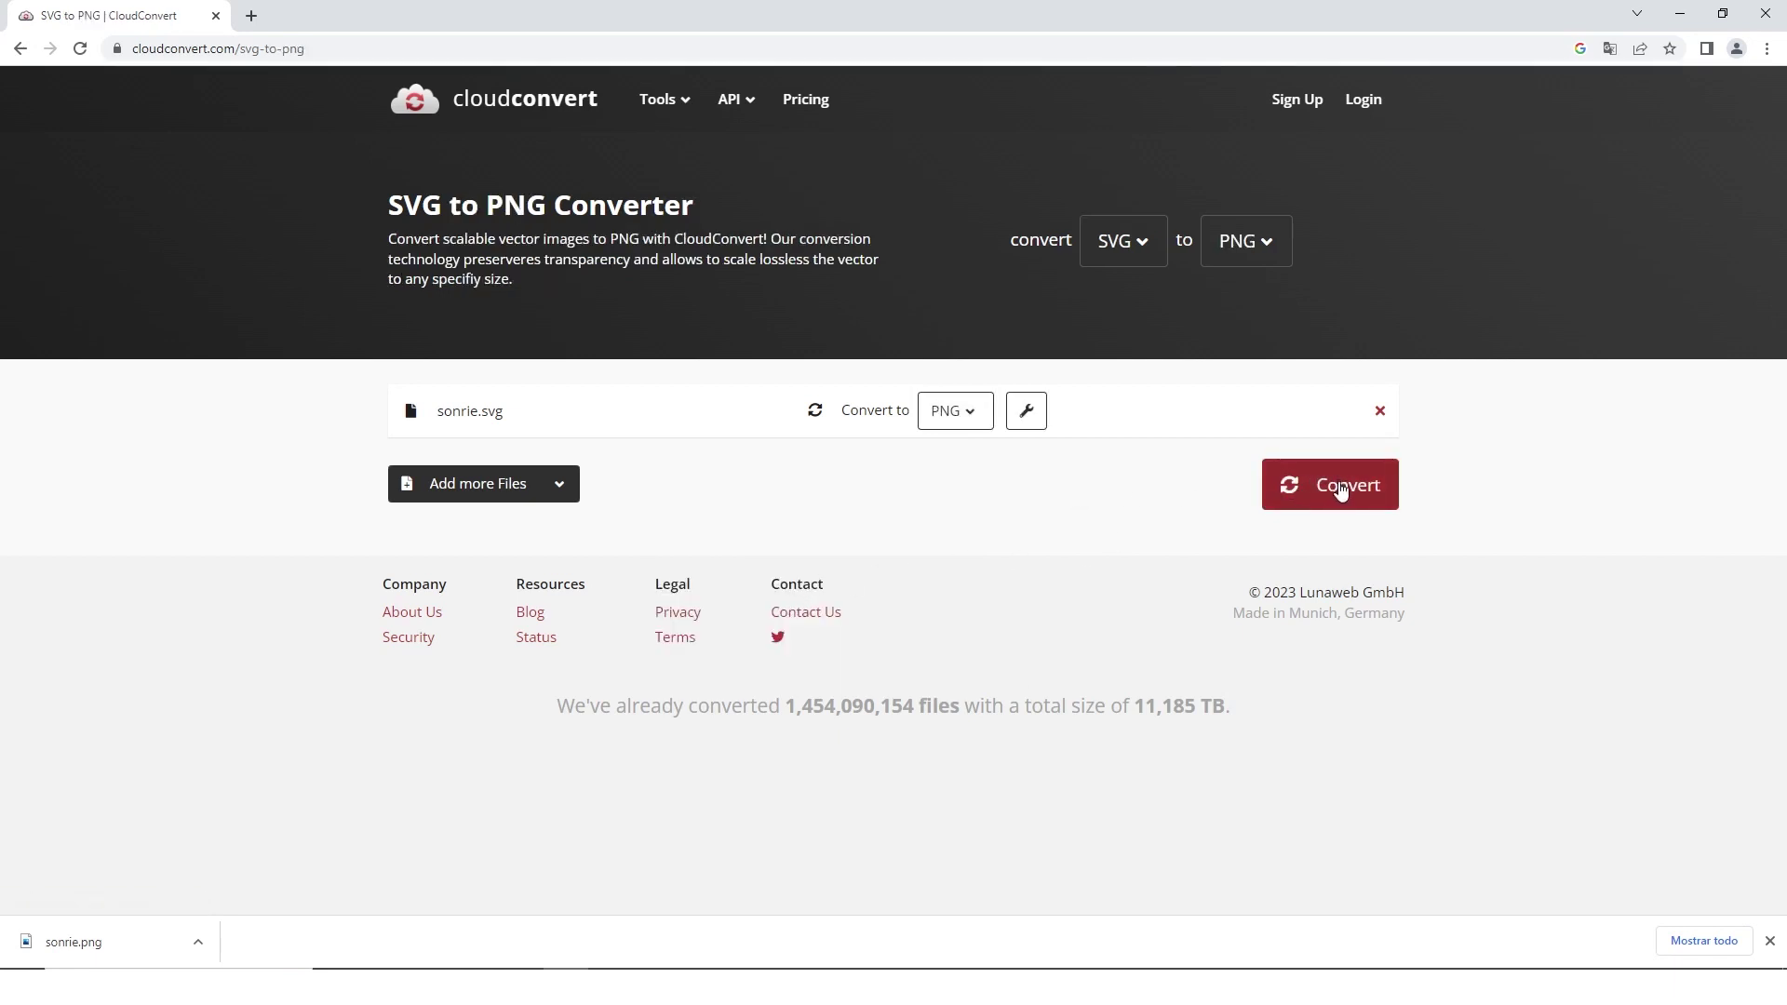
{"action": "left_click", "coordinate": [1341, 488]}
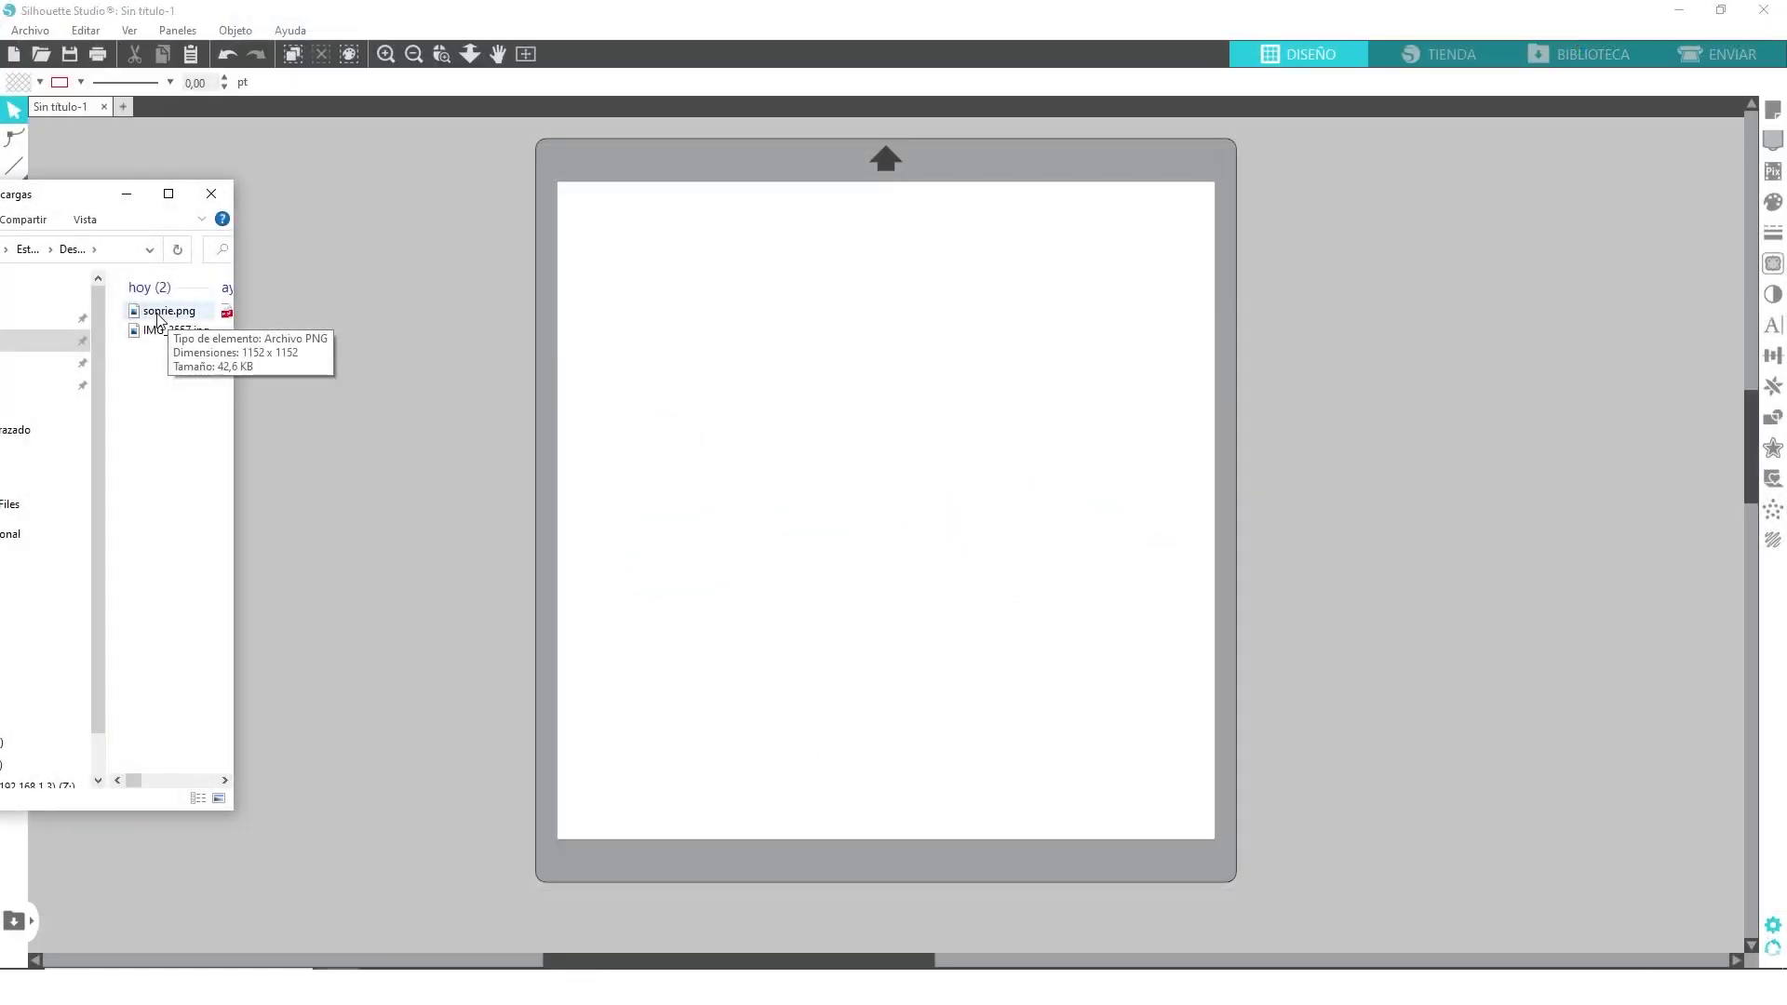
In Silhouette Studio, place the downloaded sonrie.png fully inside the page and check its cut lines in the send view
{"action": "left_click_drag", "start_coordinate": [156, 319], "coordinate": [1226, 607]}
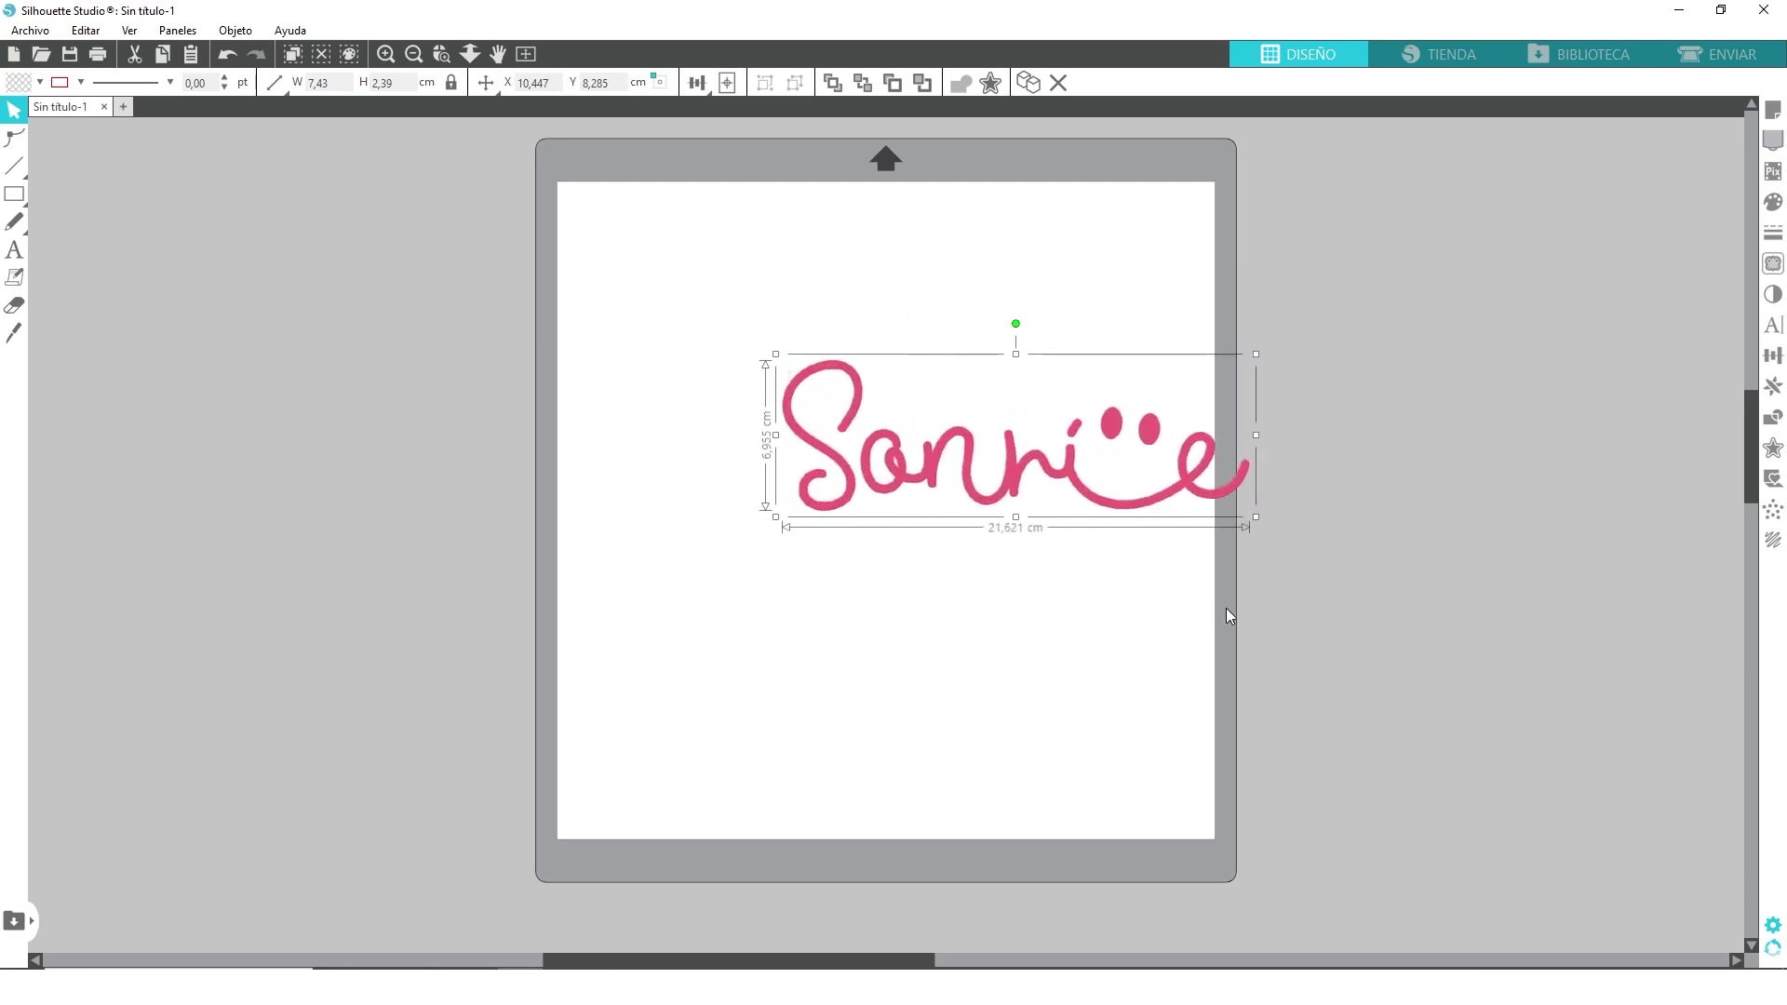
{"action": "left_click_drag", "start_coordinate": [1050, 478], "coordinate": [947, 484]}
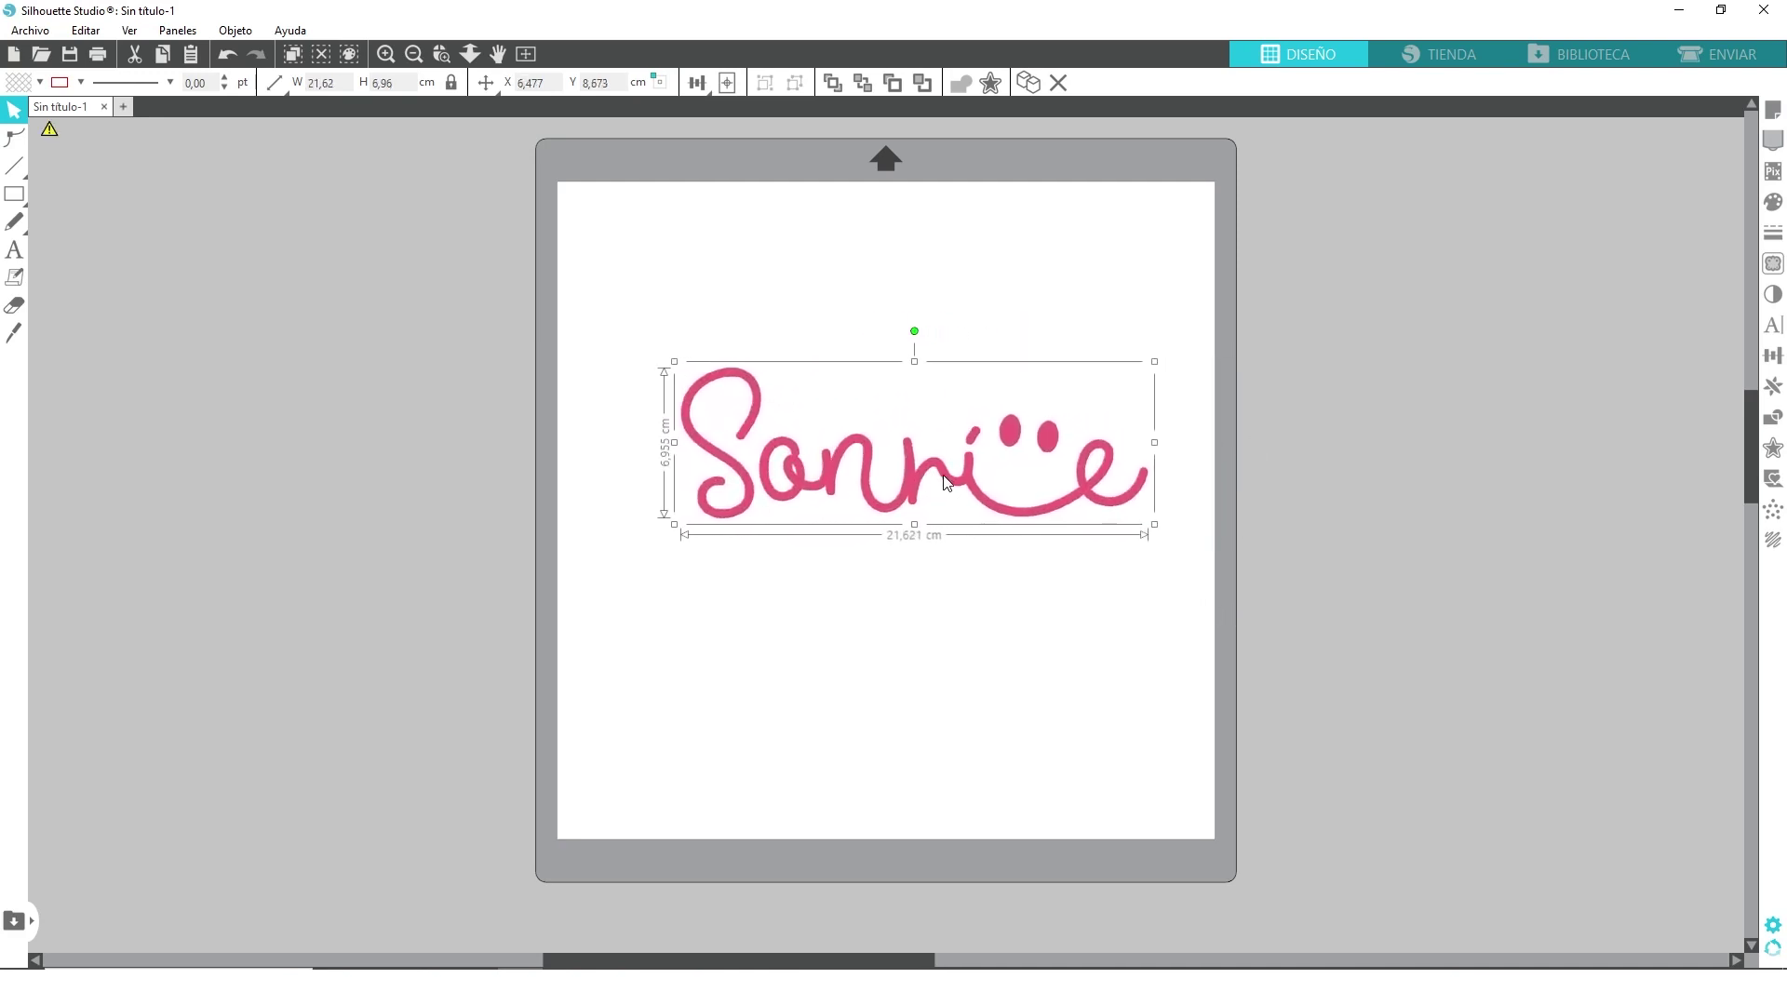
{"action": "left_click", "coordinate": [1747, 51]}
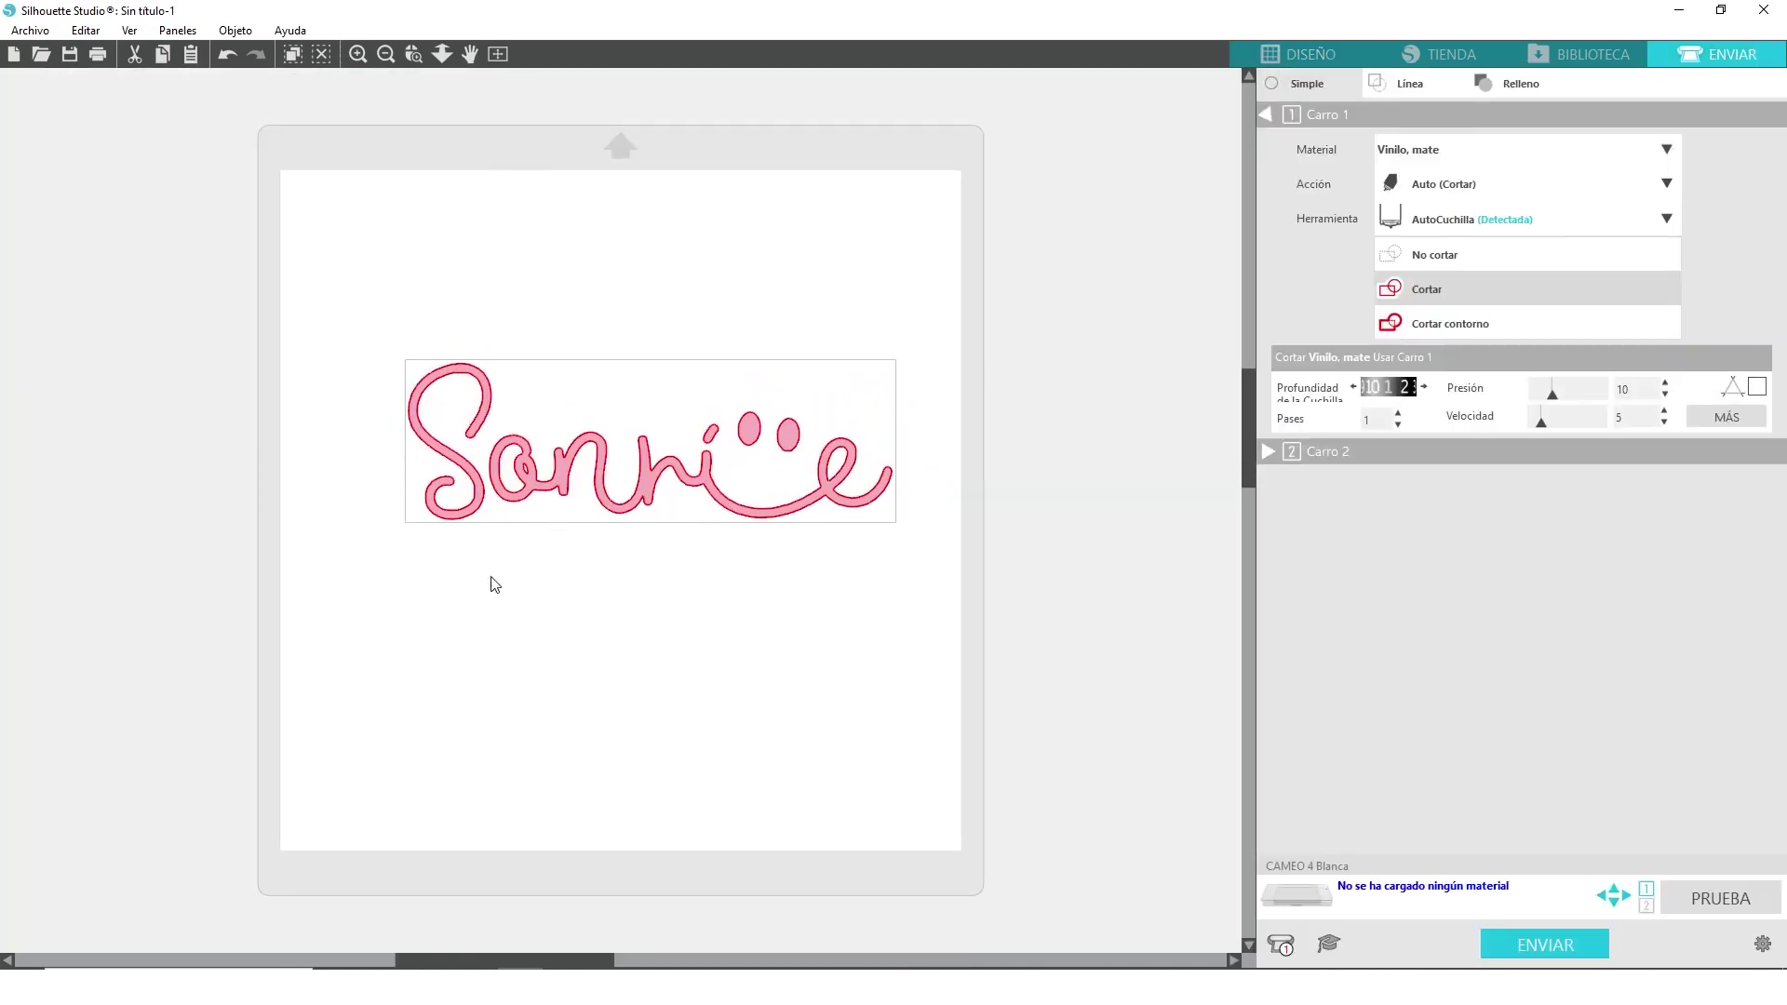
{"action": "left_click", "coordinate": [1307, 54]}
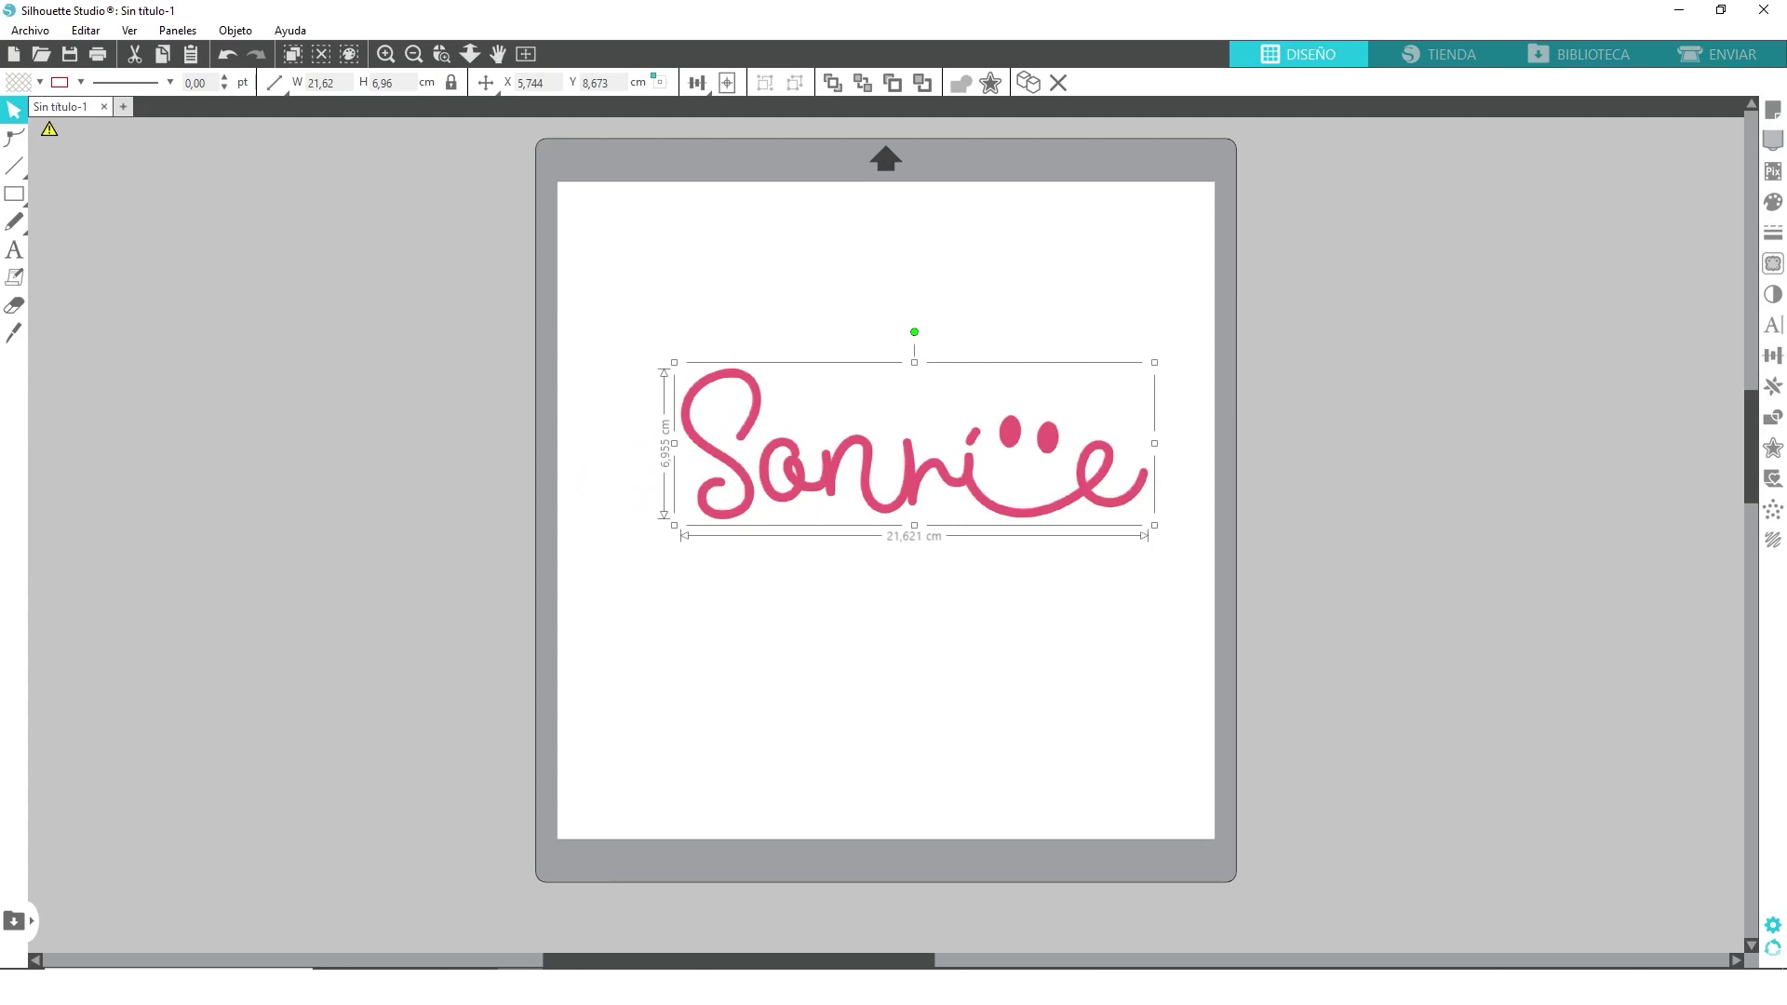
Trace the whole PNG lettering inside an area about 24.9 × 12.3 cm, with the threshold set to 67%
{"action": "left_click", "coordinate": [1774, 263]}
{"action": "left_click", "coordinate": [1576, 203]}
{"action": "mouse_move", "coordinate": [617, 308]}
{"action": "left_mouse_down"}
{"action": "mouse_move", "coordinate": [938, 508]}
{"action": "mouse_move", "coordinate": [1157, 598]}
{"action": "mouse_move", "coordinate": [1157, 578]}
{"action": "left_mouse_up"}
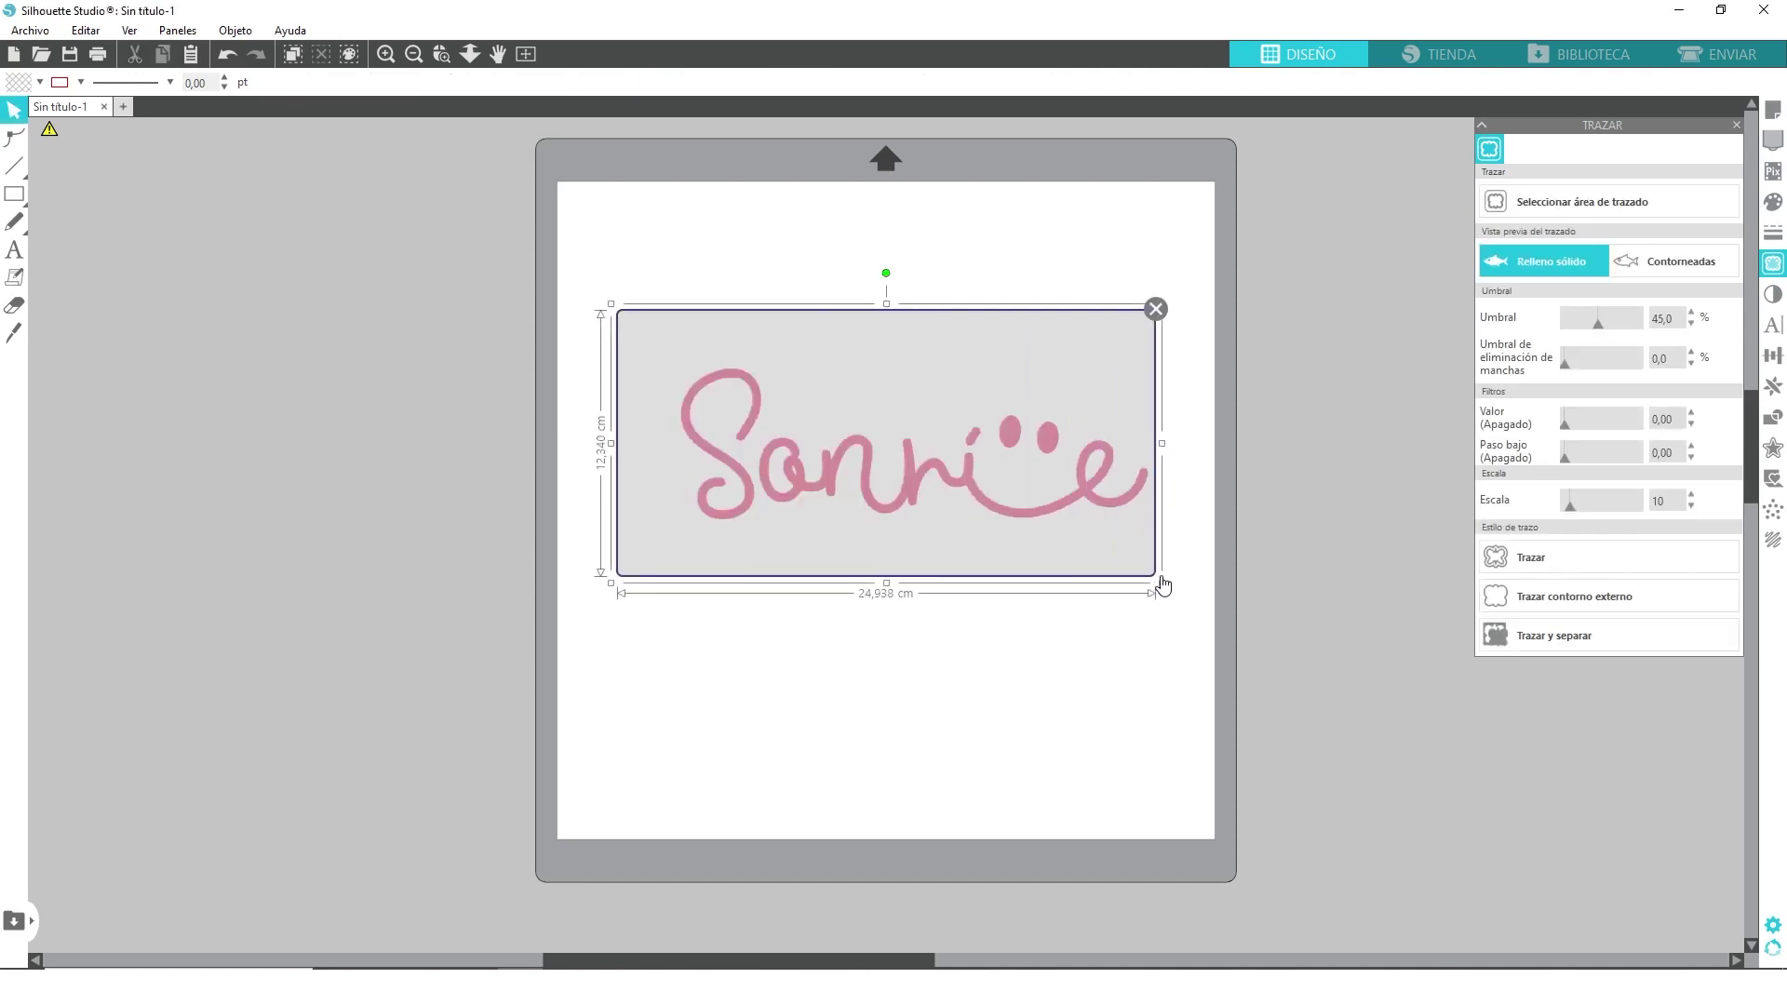
{"action": "left_click_drag", "start_coordinate": [1605, 331], "coordinate": [1619, 337]}
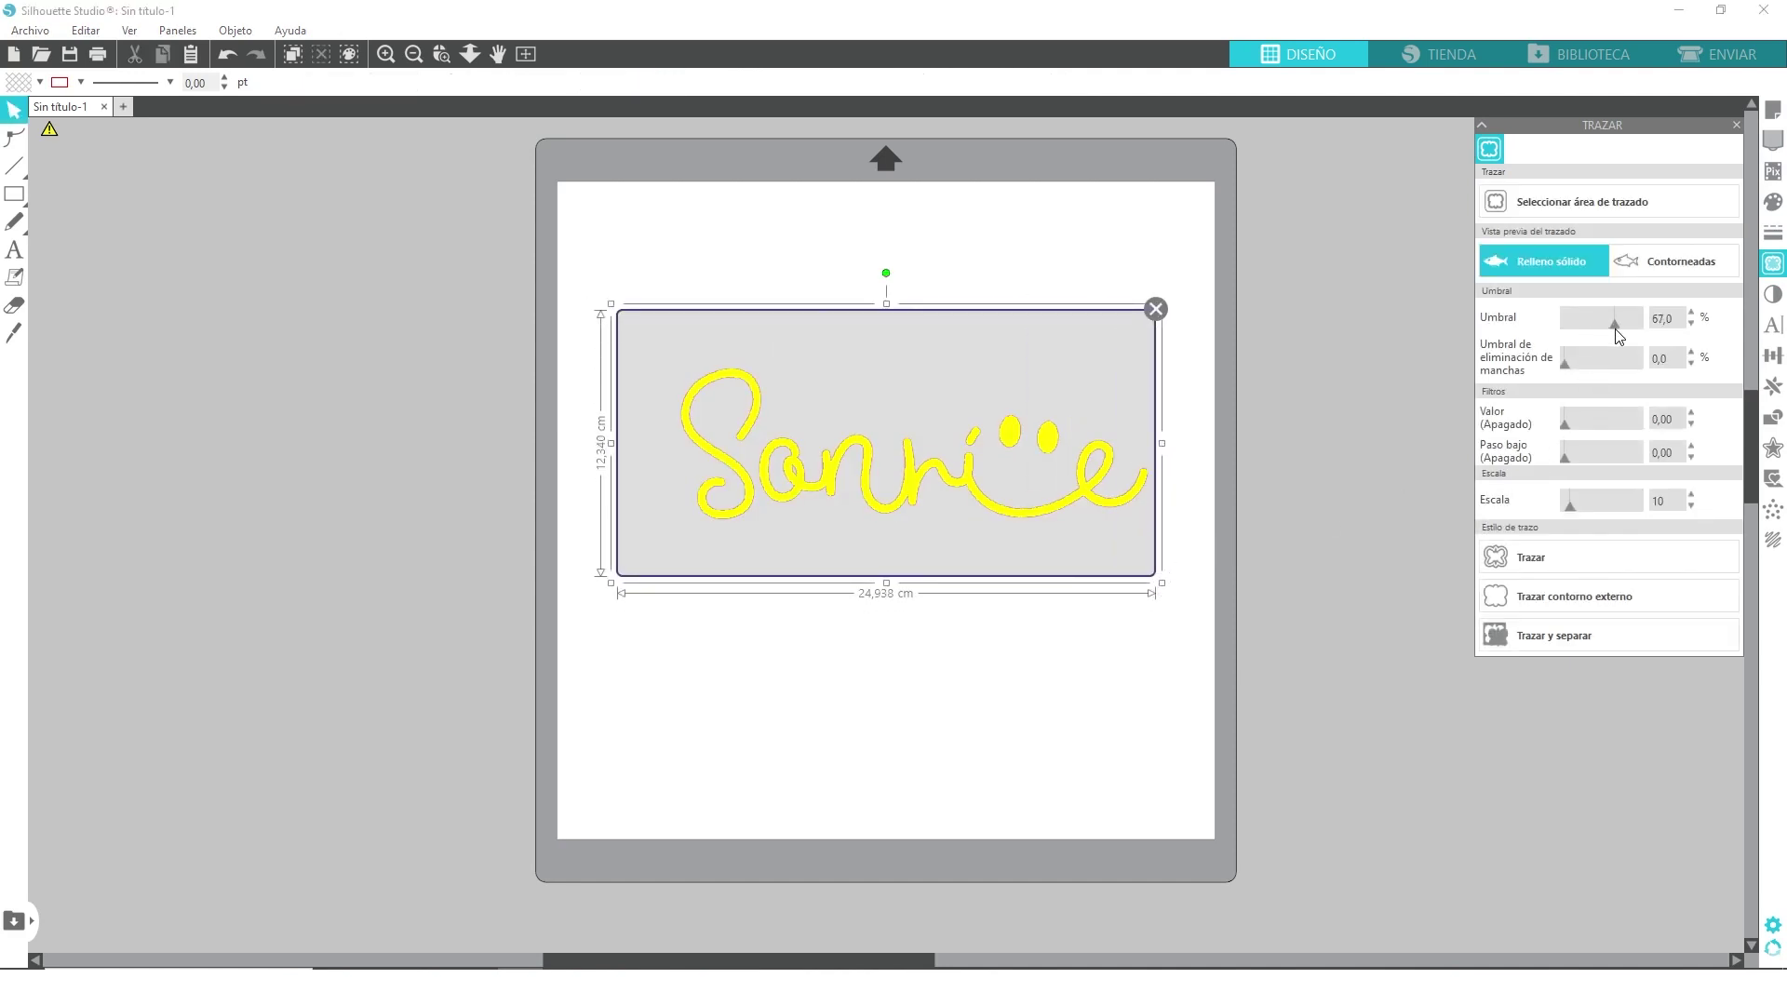
{"action": "left_click", "coordinate": [1539, 560]}
{"action": "left_click", "coordinate": [964, 258]}
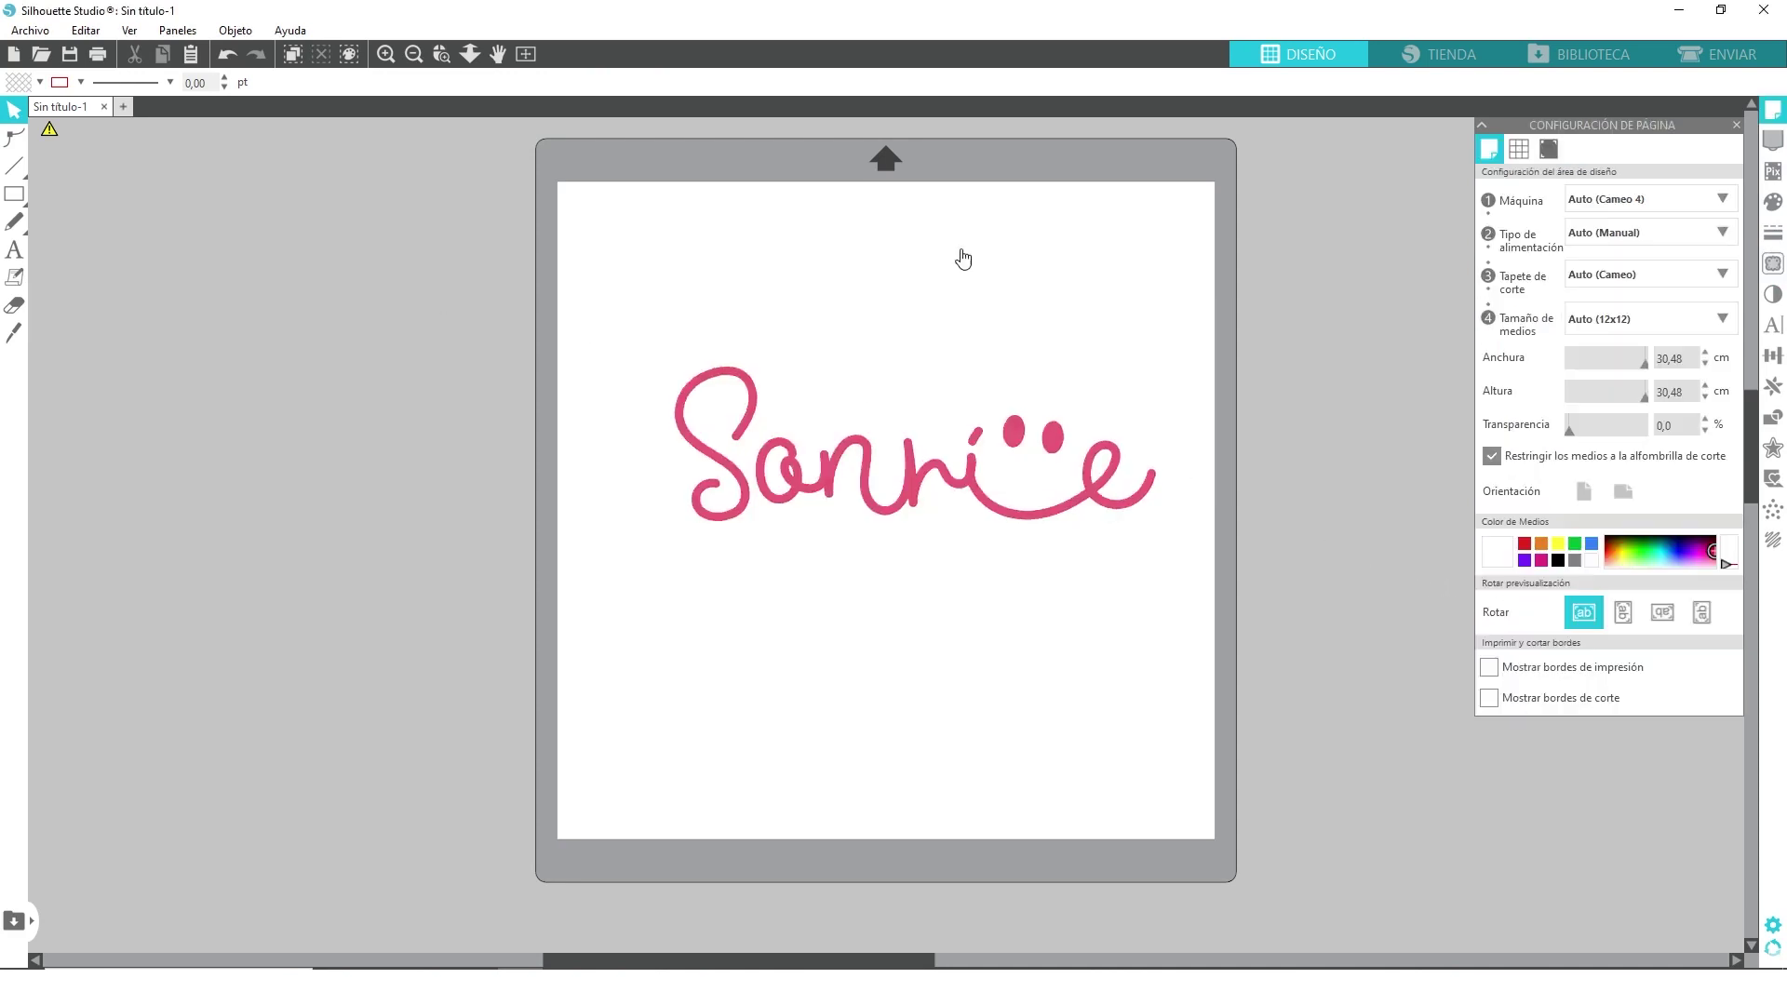